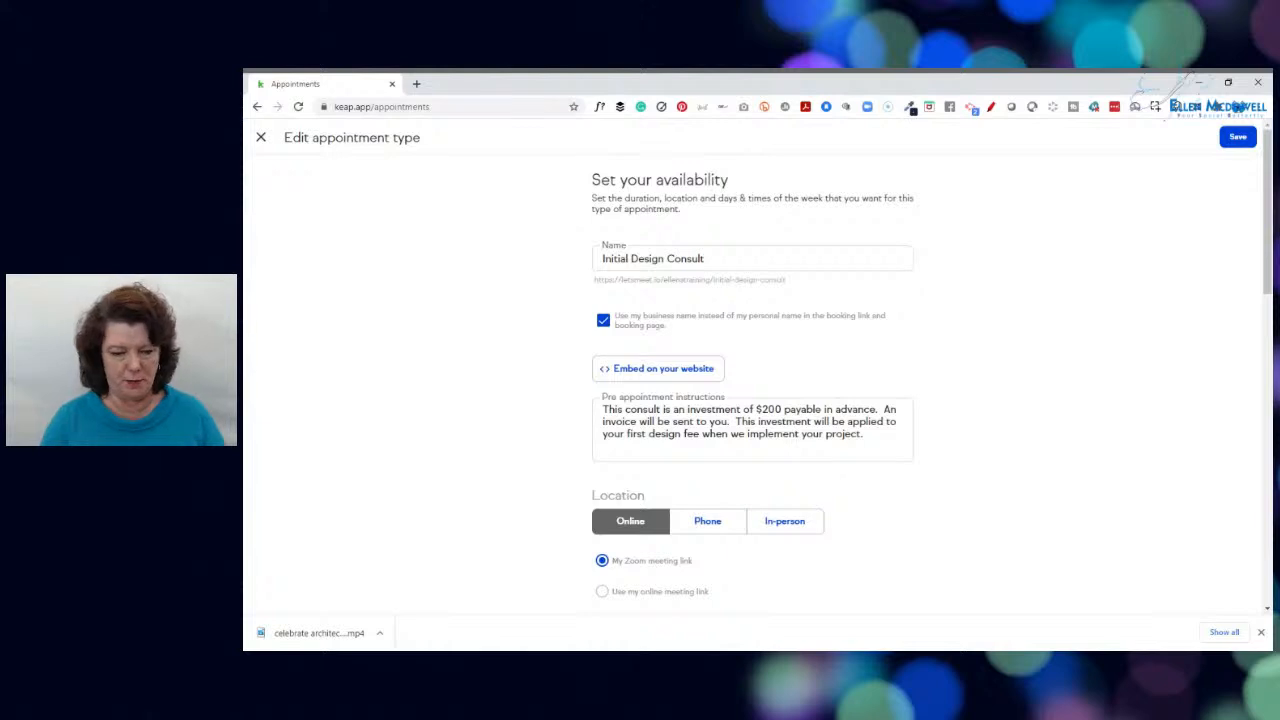
Reword the pre-appointment instructions to say the invoice will be "emailed to you in the next few minutes" and save the appointment type
double_click(683, 422)
type("emailed to")
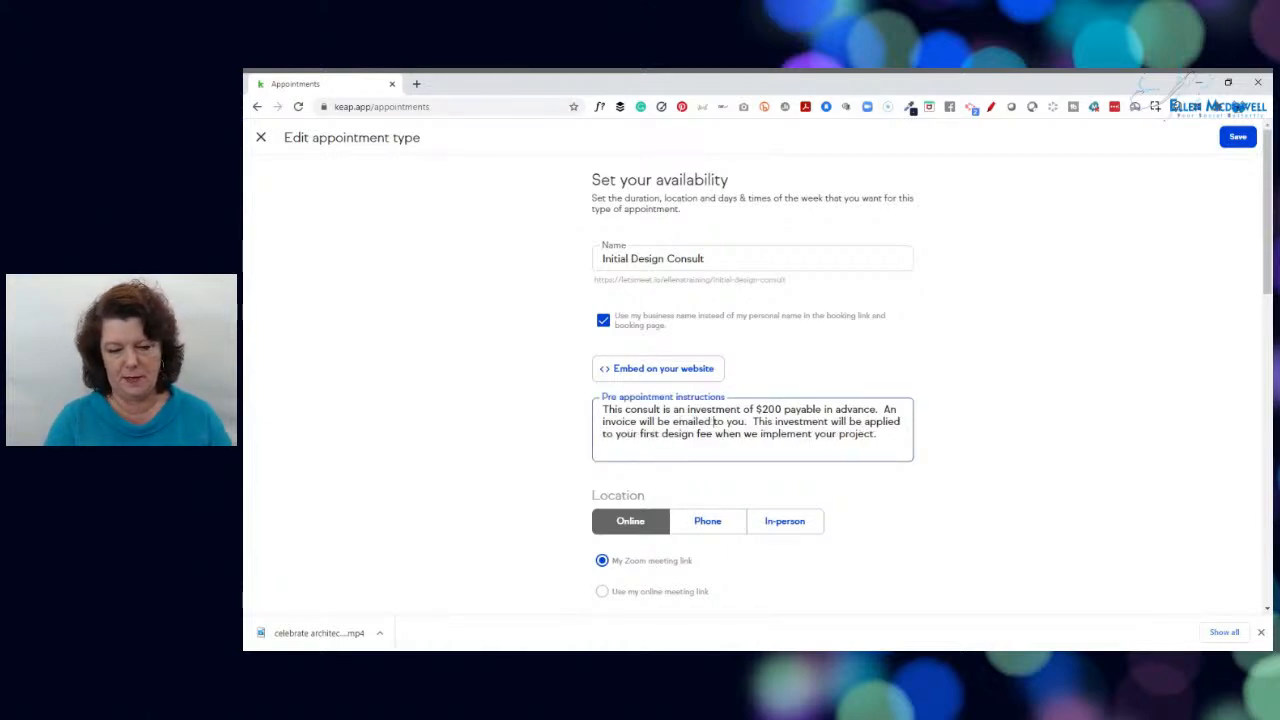
type(" you in the ne")
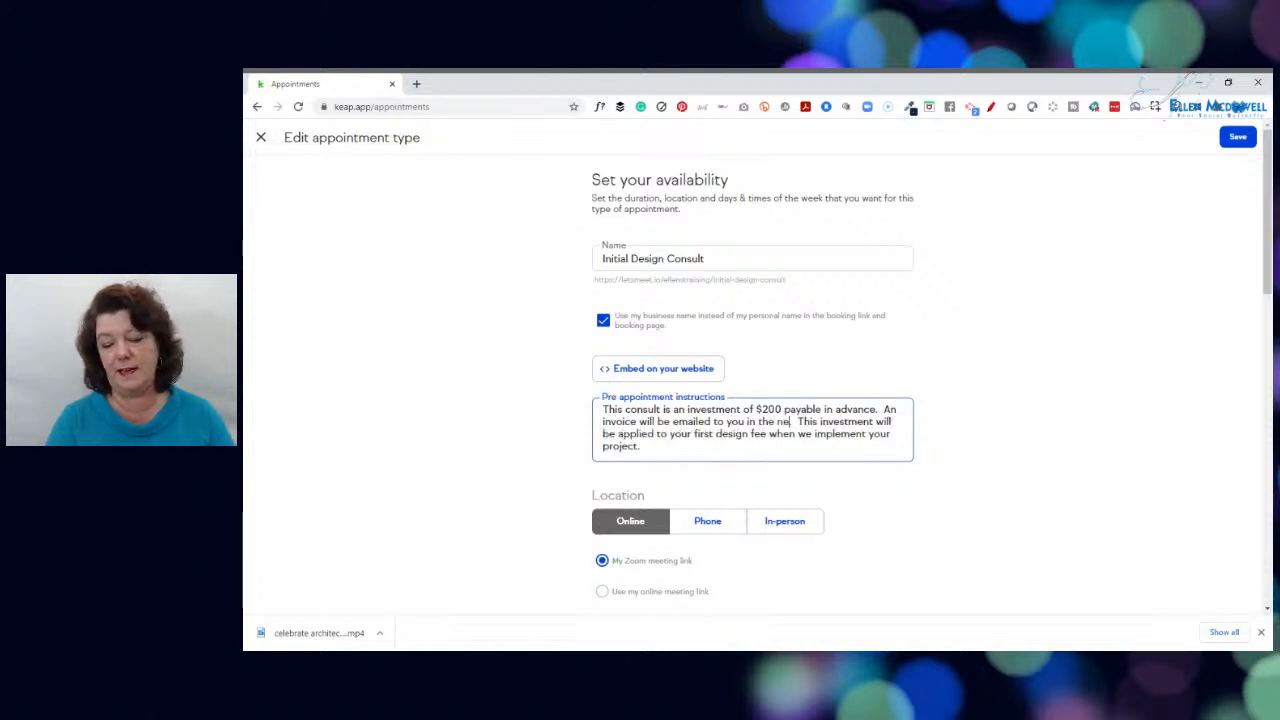
type("xt few minutes")
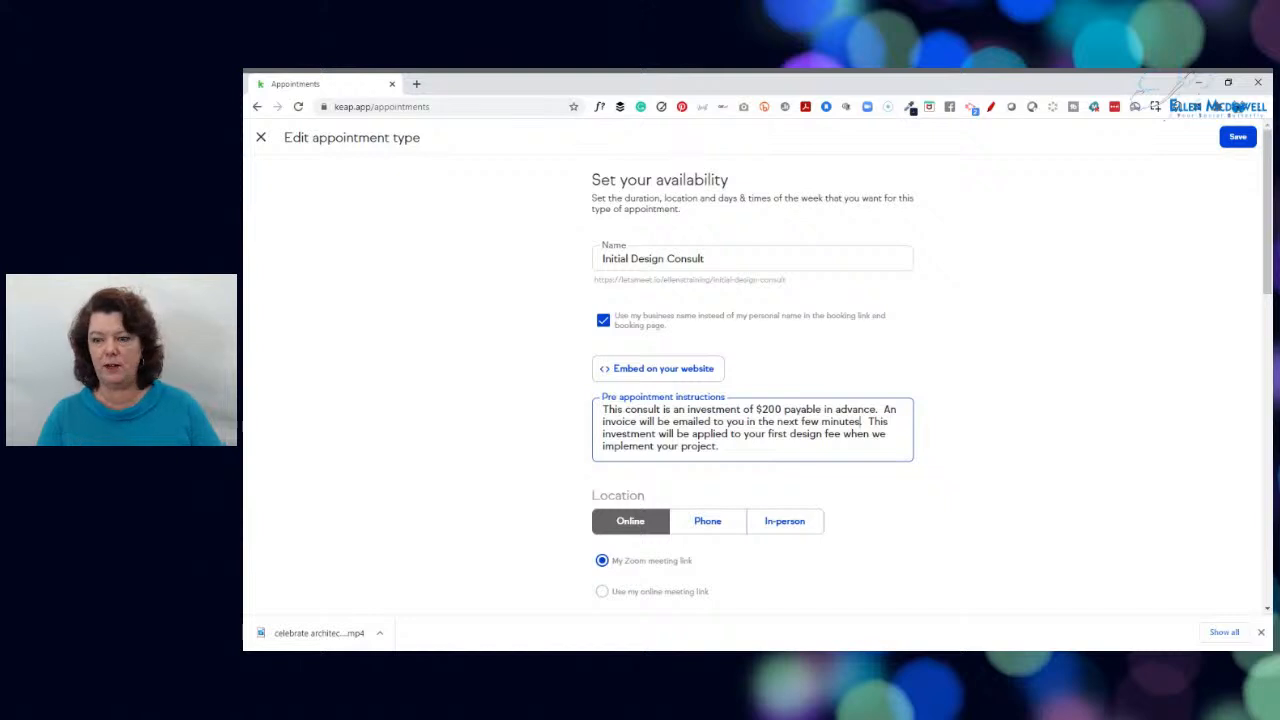
left_click(1237, 138)
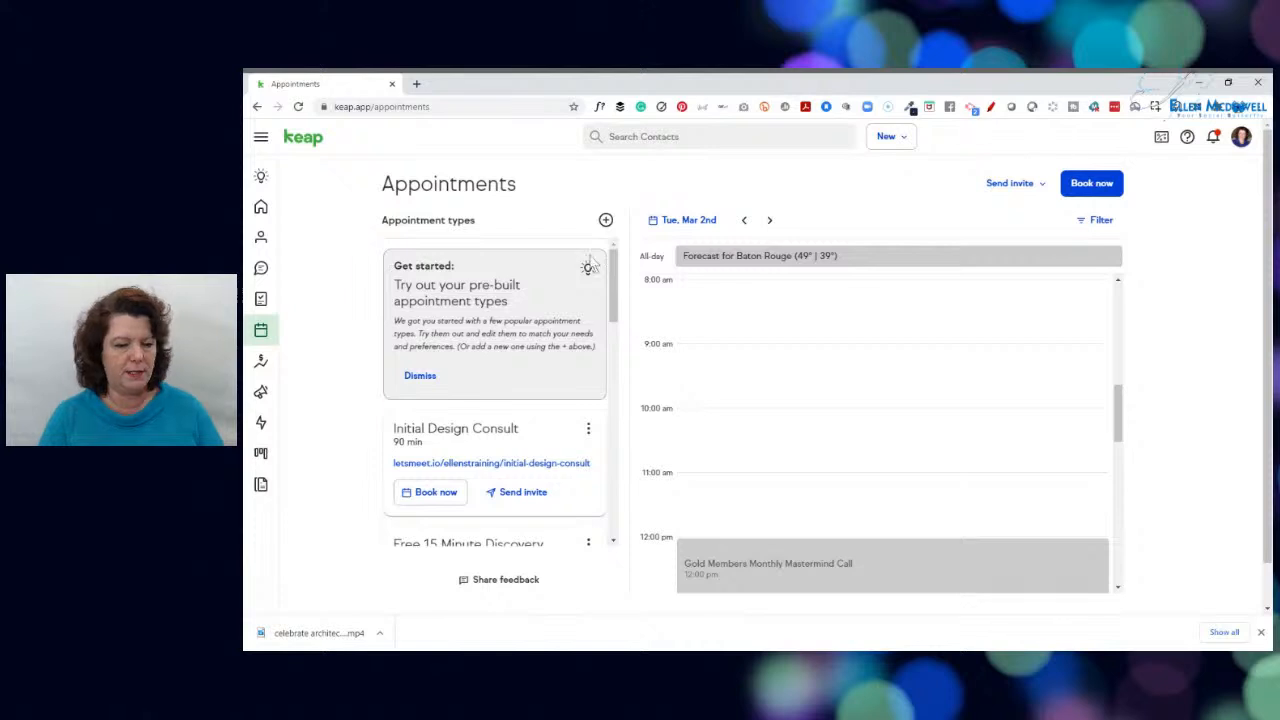
Create a new advanced automation from the automations area
left_click(260, 424)
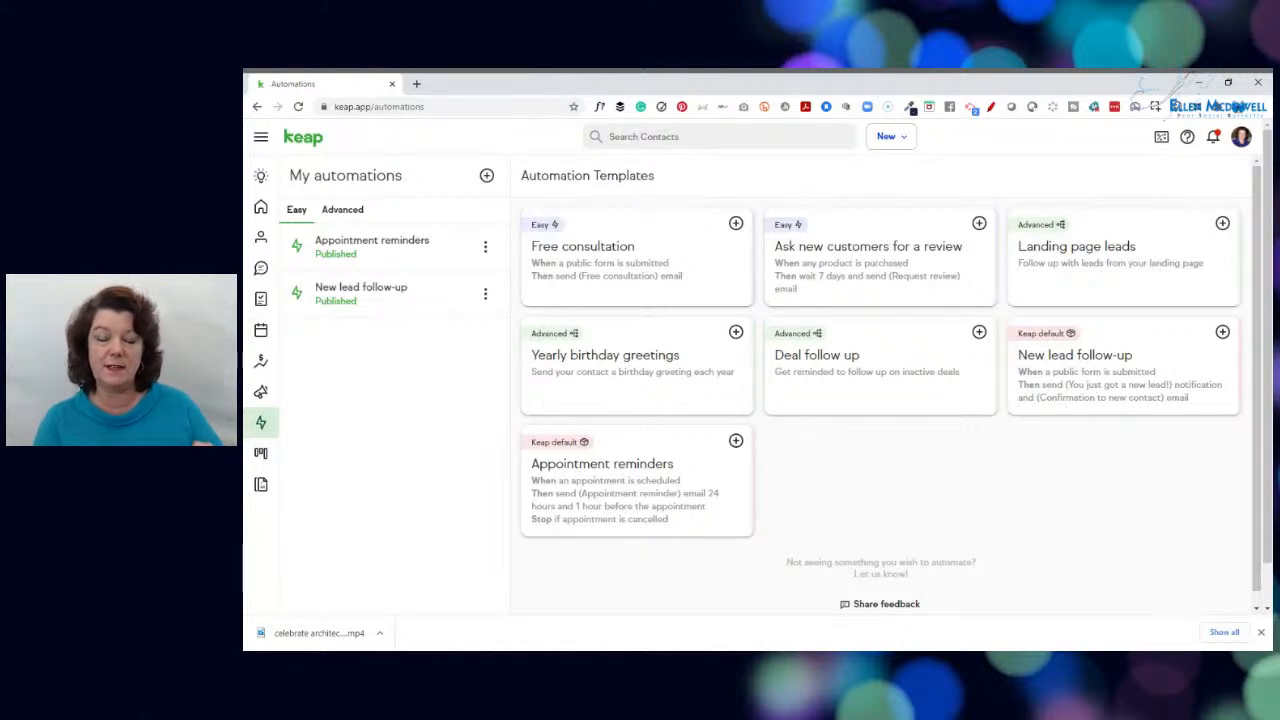
left_click(345, 210)
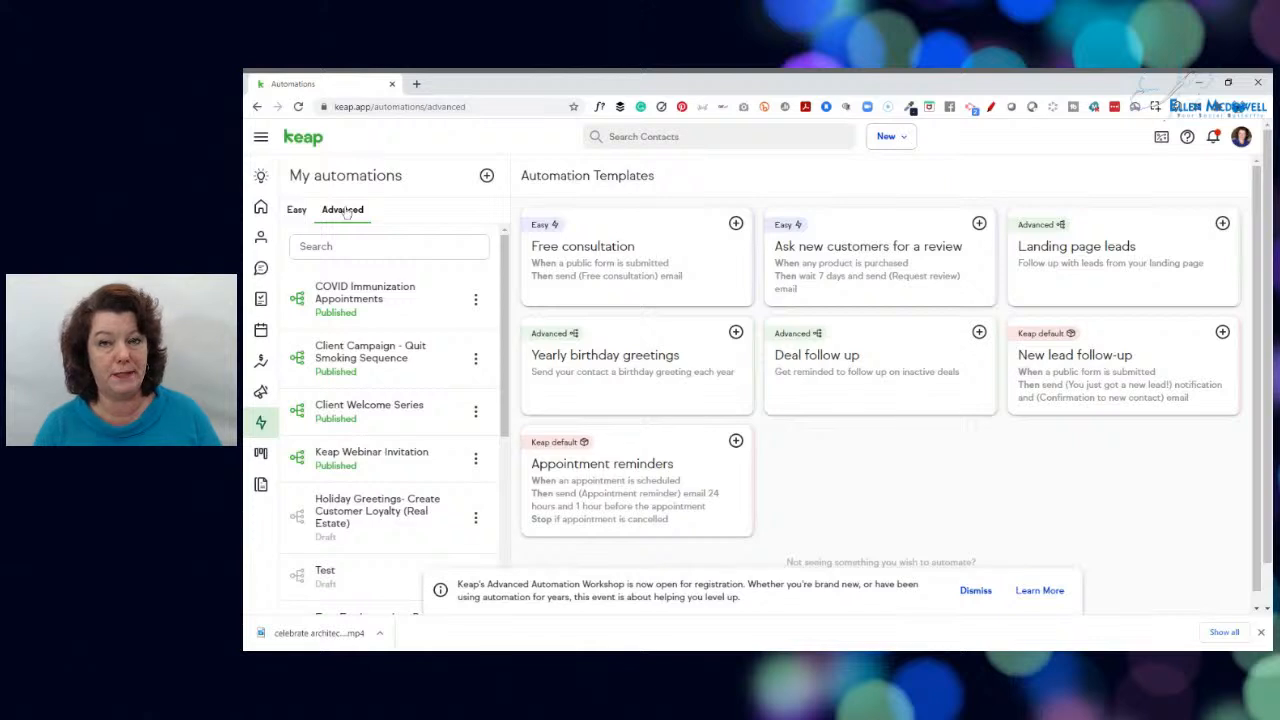
left_click(487, 176)
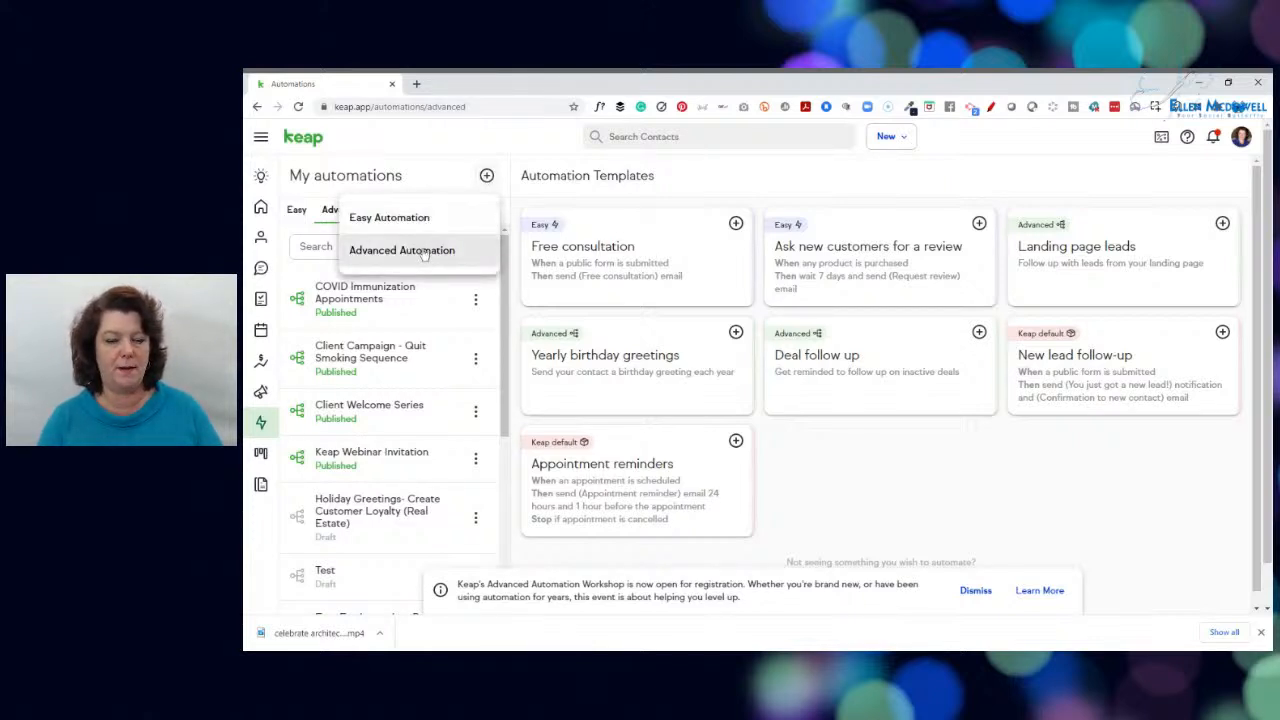
left_click(421, 251)
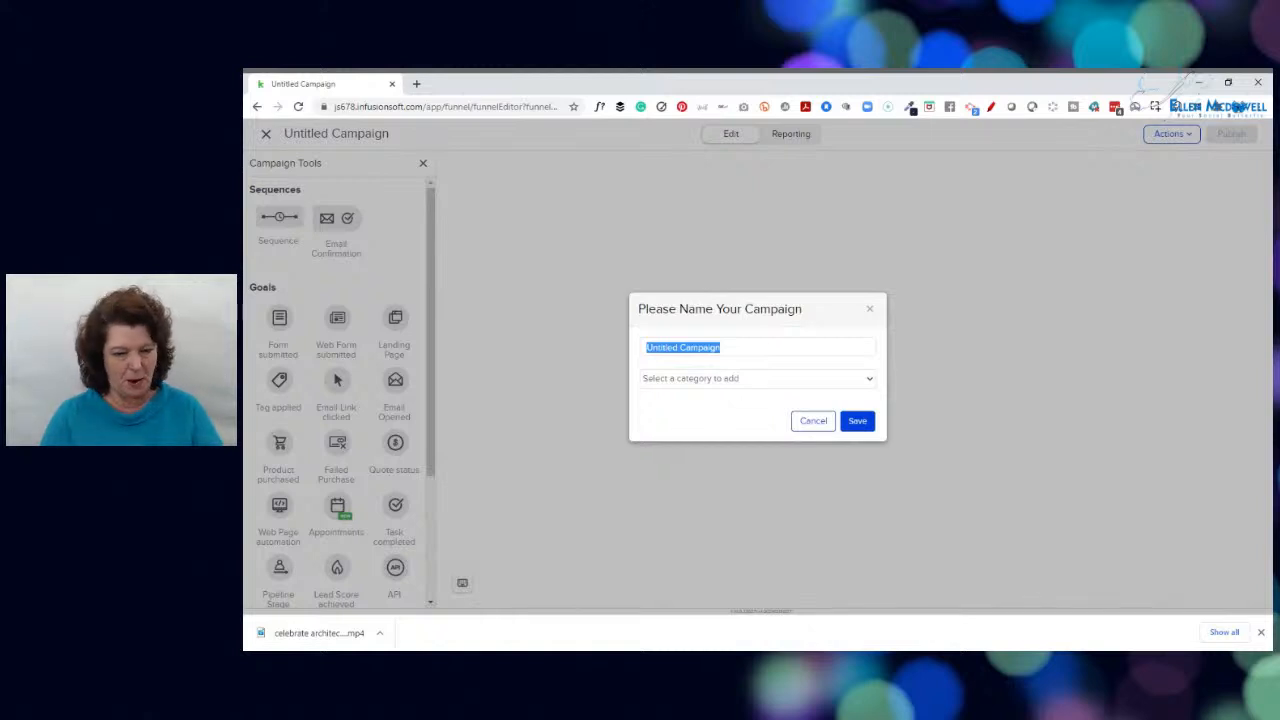
Name the campaign "Send Invoice after scheduling Initial Design Consult", assign it the Client Oriented category and save
type("t")
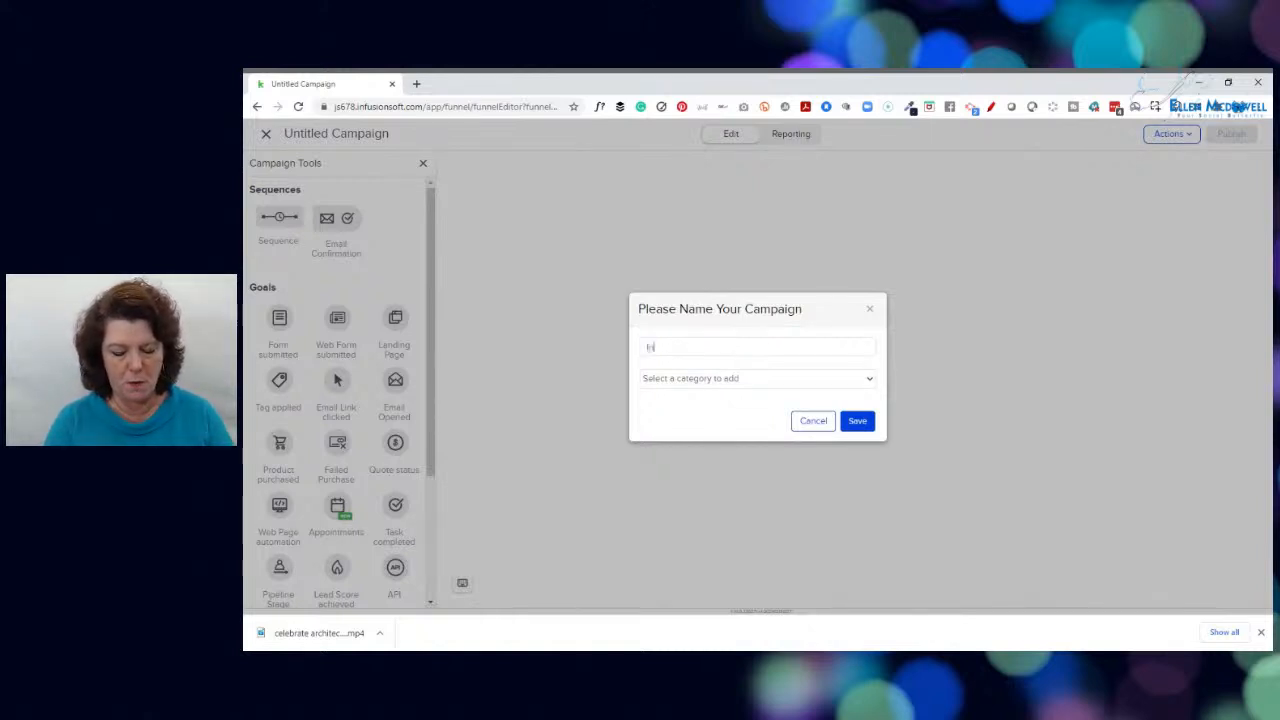
type("nvoice")
key("BackSpace")
key("BackSpace")
key("BackSpace")
key("BackSpace")
key("BackSpace")
key("BackSpace")
key("BackSpace")
type("Send")
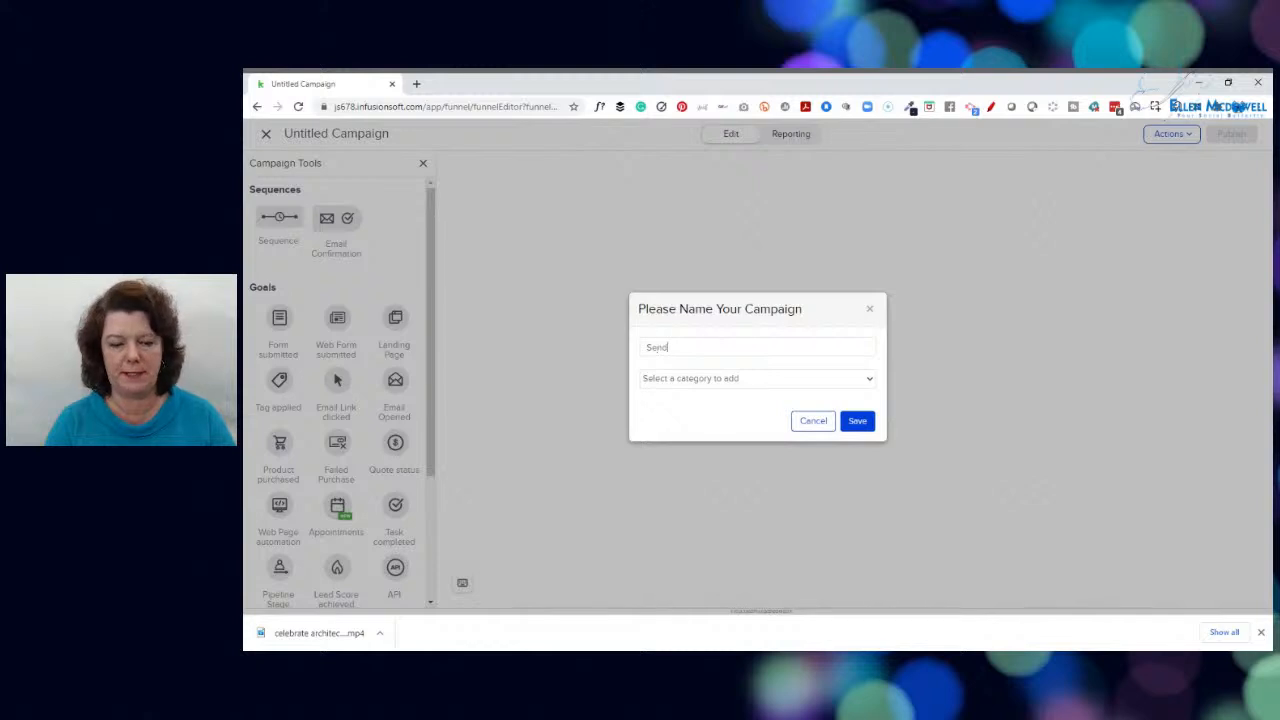
type(" Invoice aft")
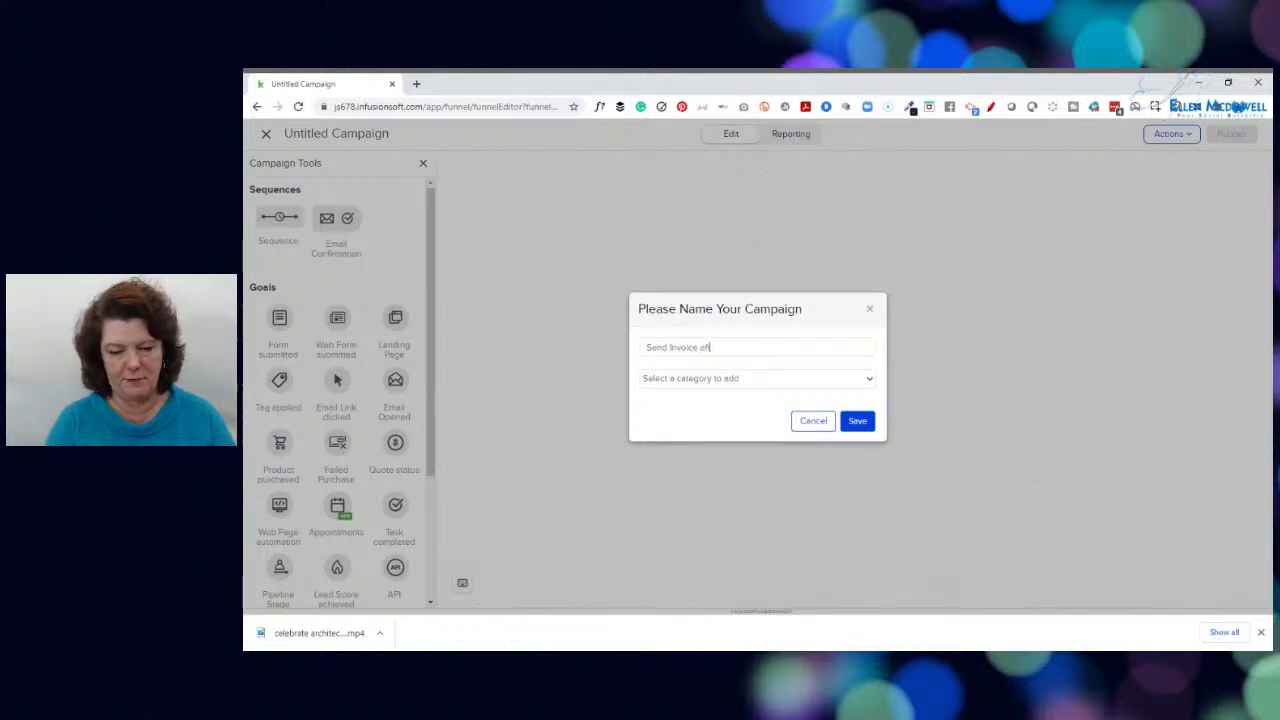
type("er schedul")
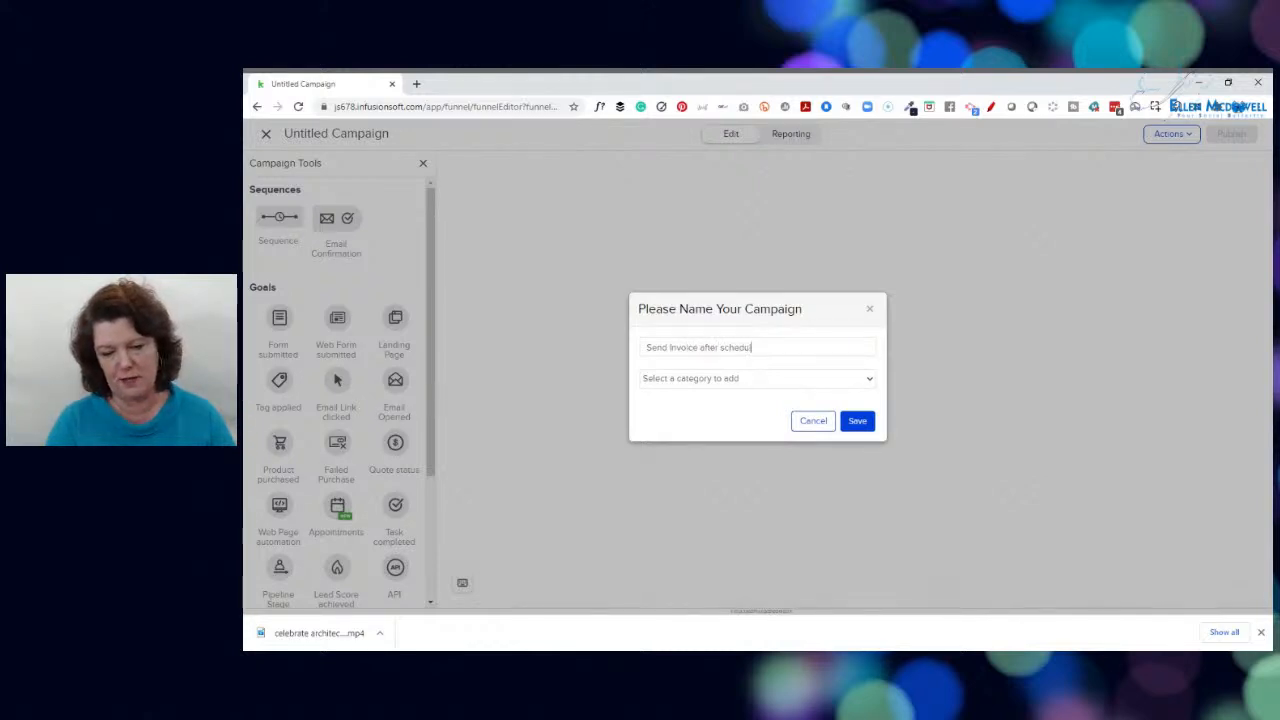
type("ing Initia")
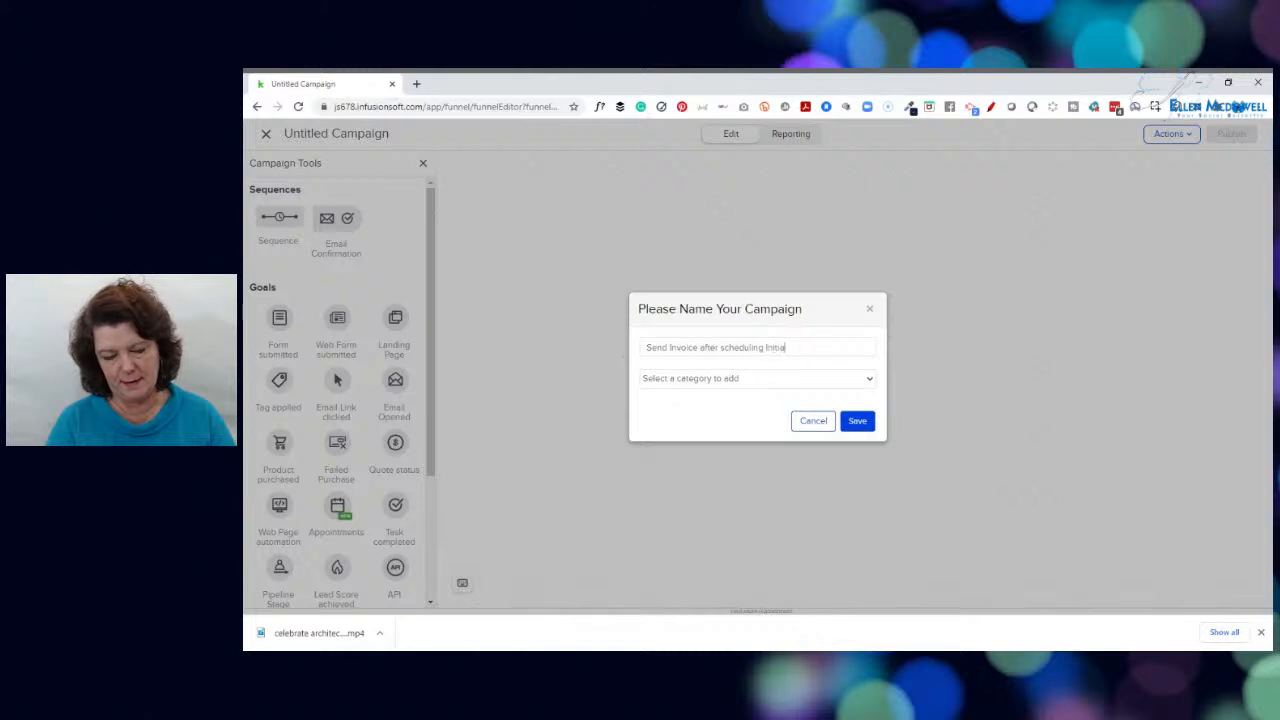
type("l Design Me")
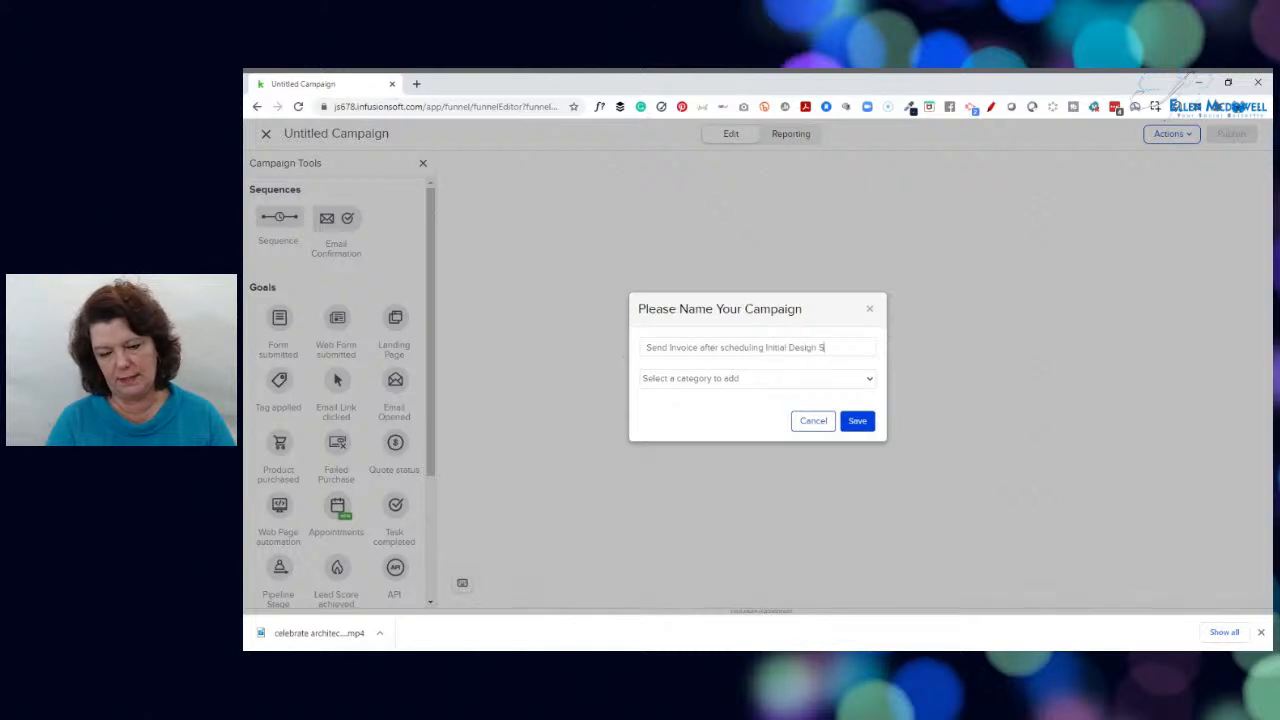
key("BackSpace")
key("BackSpace")
type("Consult")
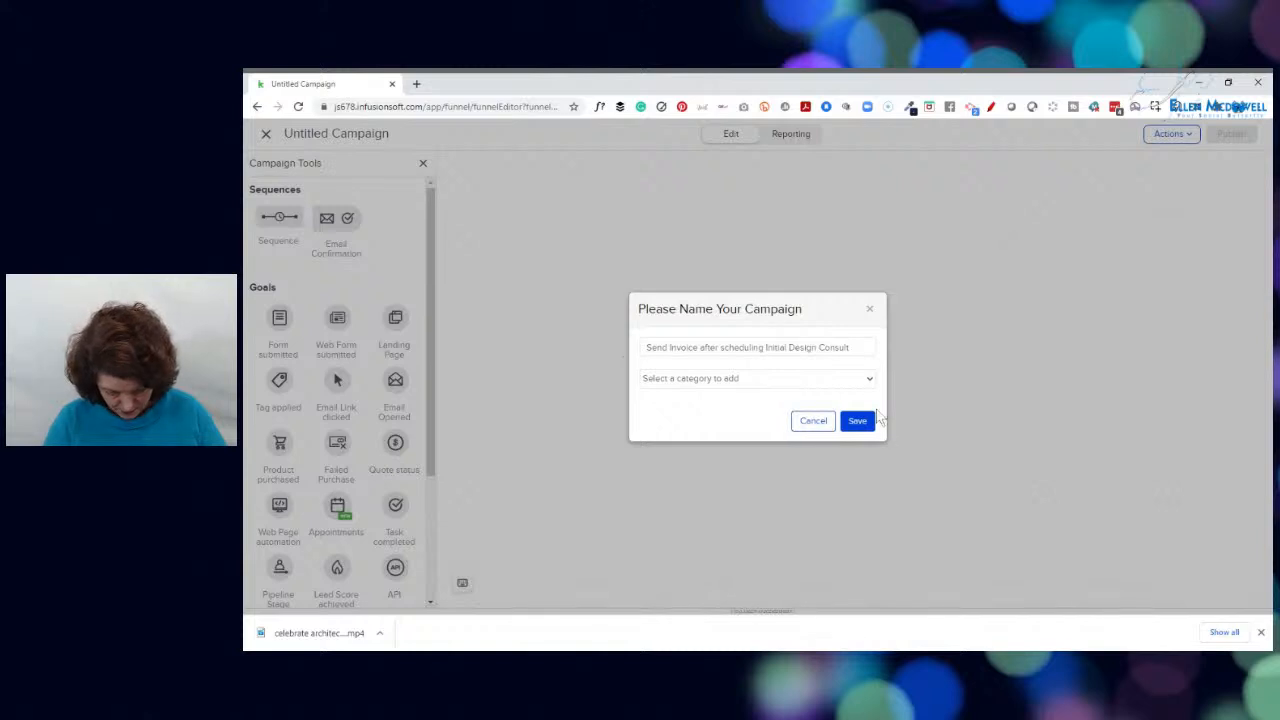
left_click(868, 412)
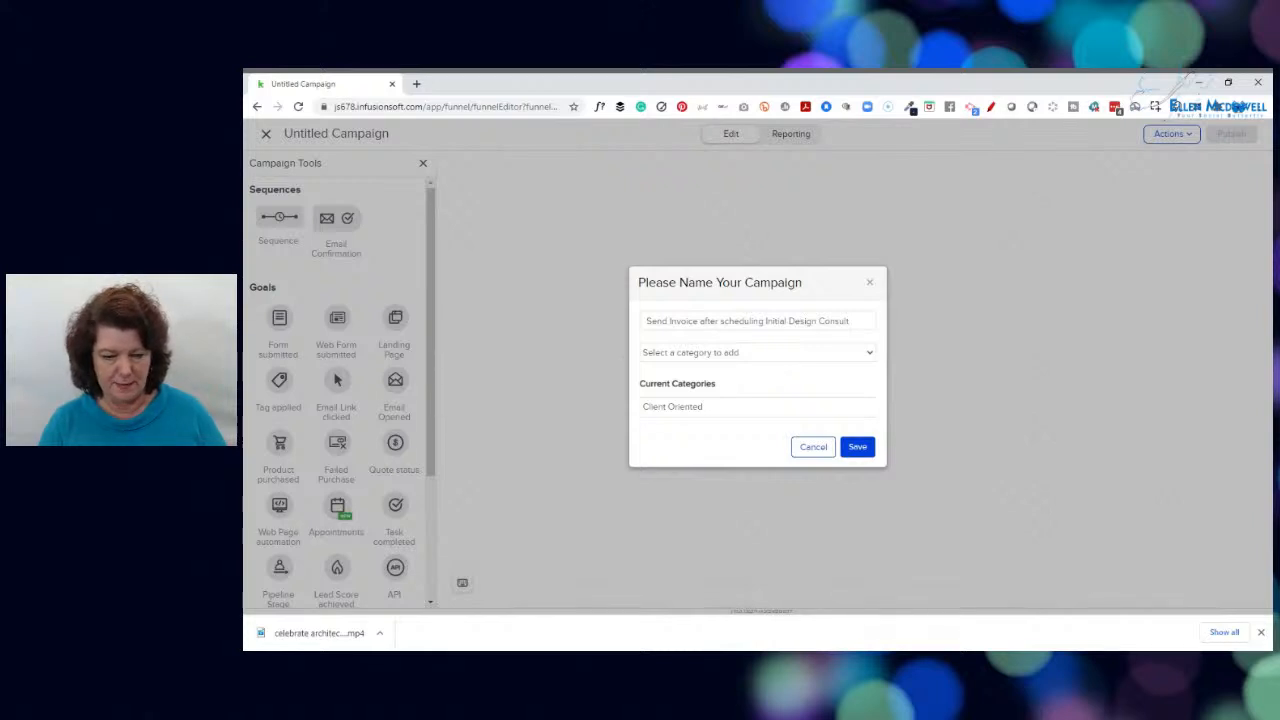
left_click(856, 449)
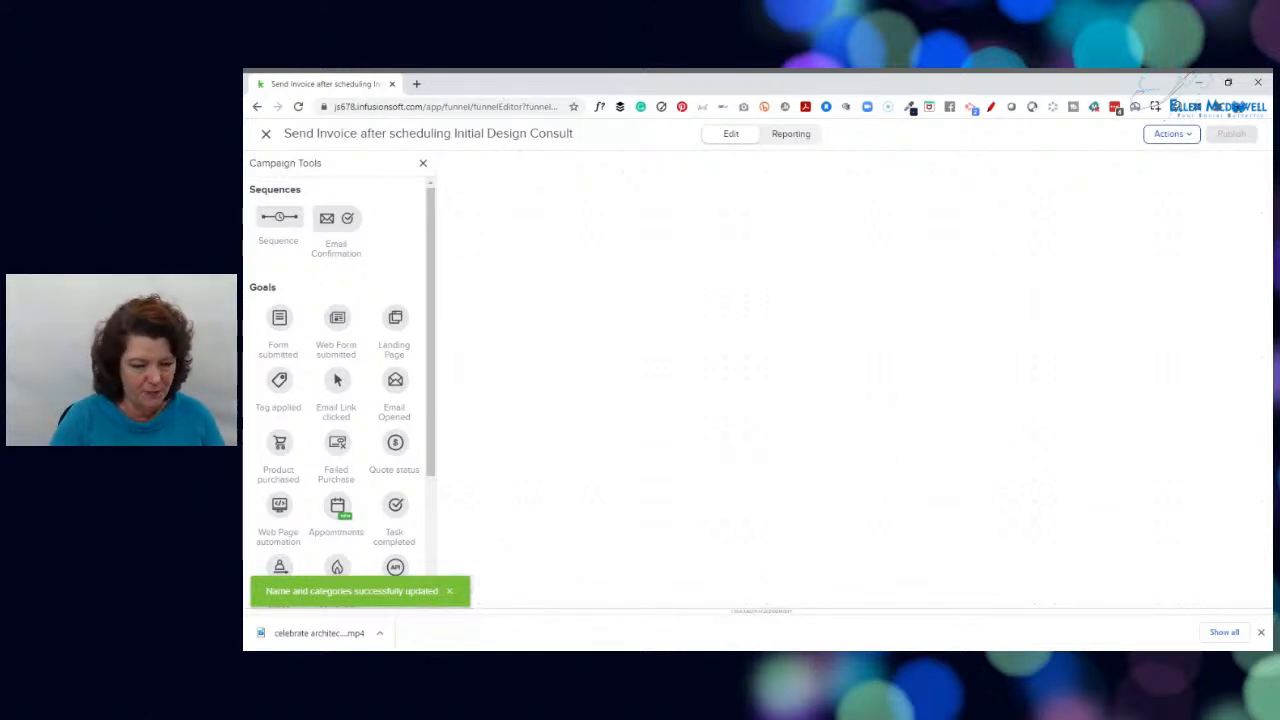
Add an Appointments goal to the canvas, achieved when someone schedules an Initial Design Consult
left_click_drag(332, 514, 684, 393)
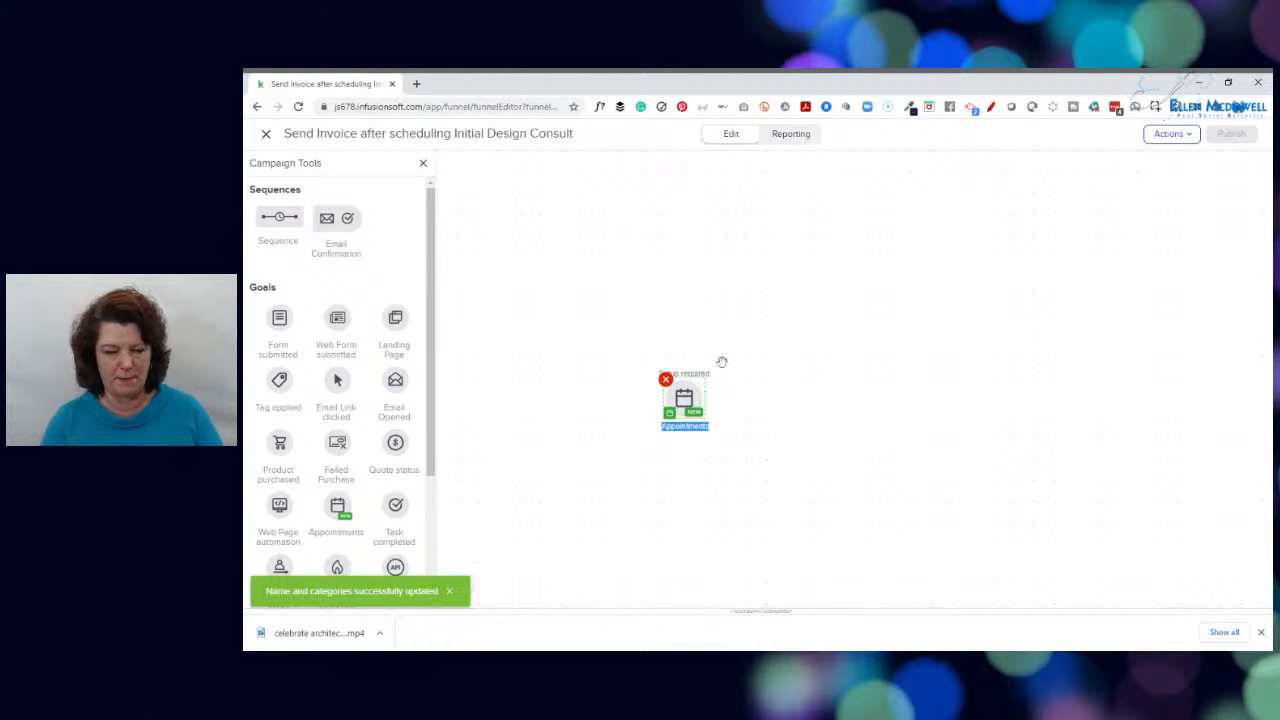
right_click(683, 431)
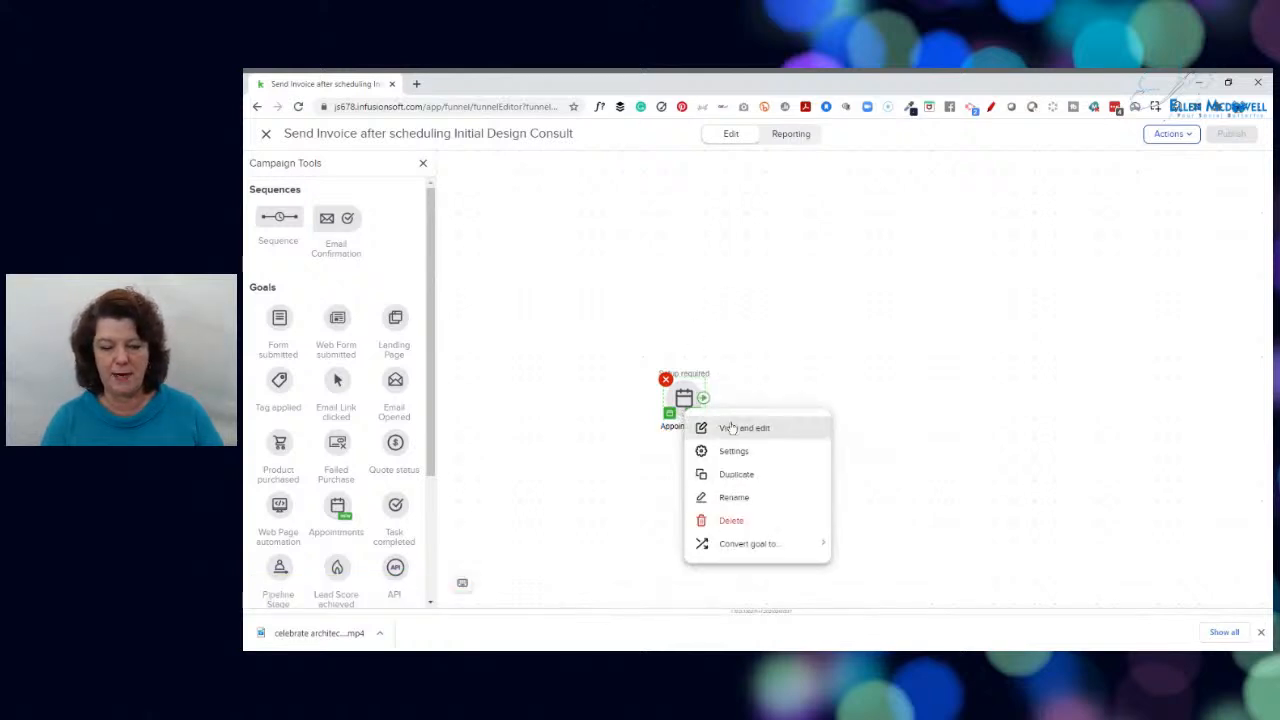
left_click(732, 428)
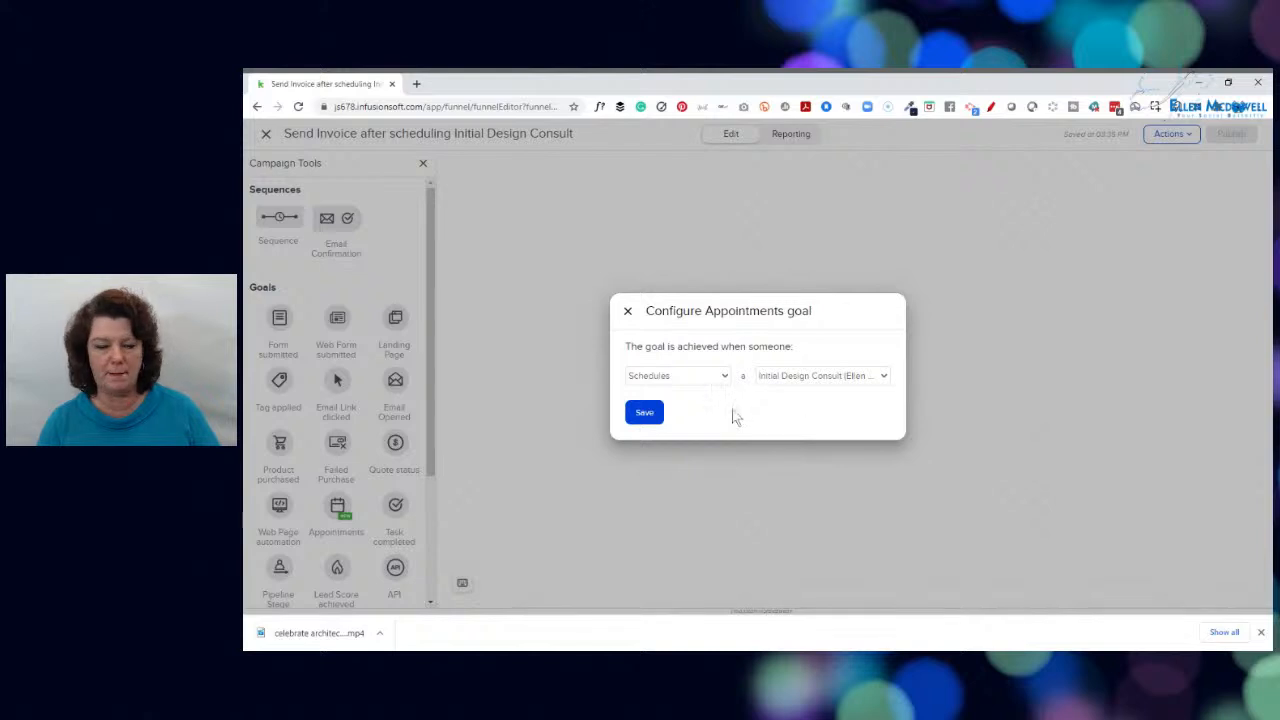
left_click(650, 412)
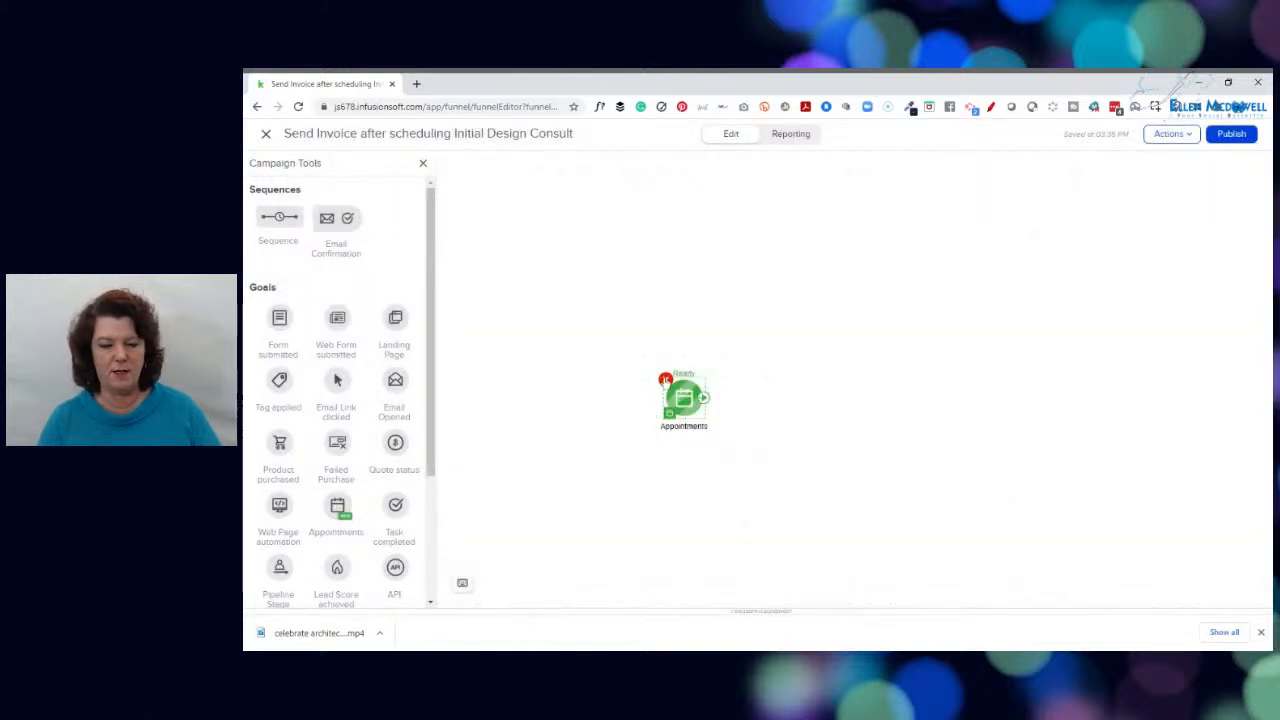
Rename the Appointments goal to "Someone schedules the Initial Design Consult"
double_click(685, 427)
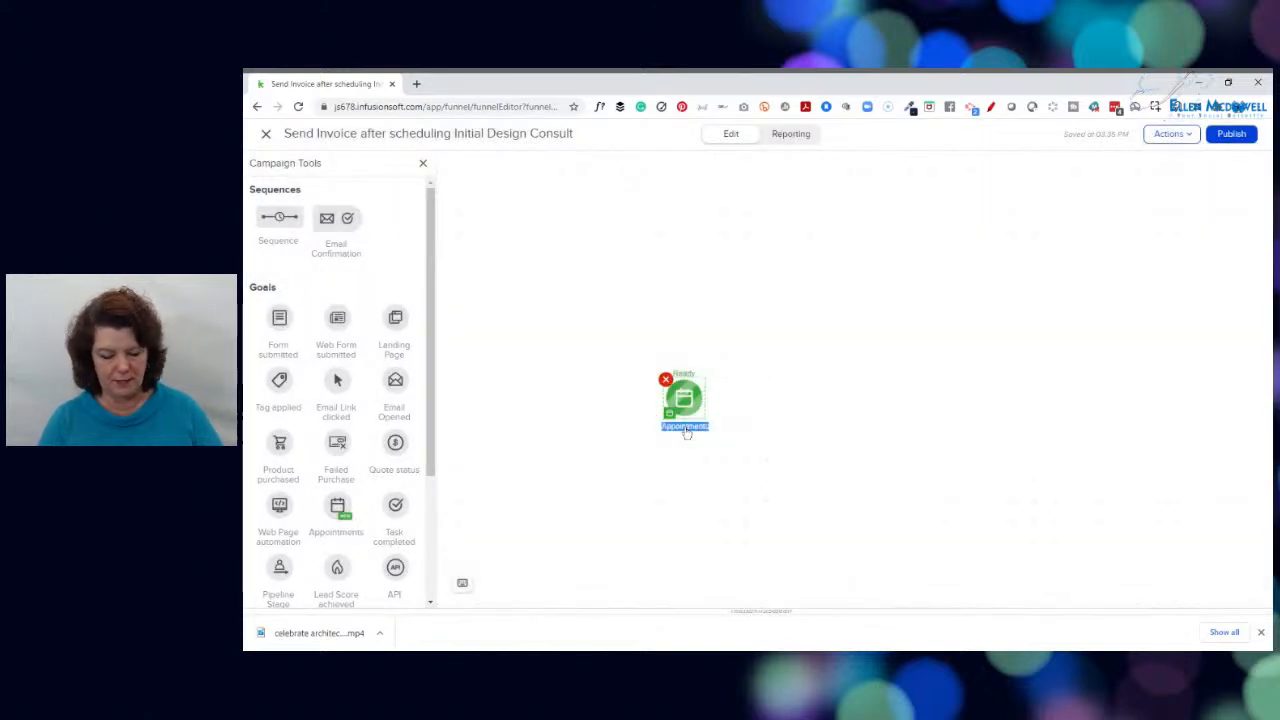
type("Some")
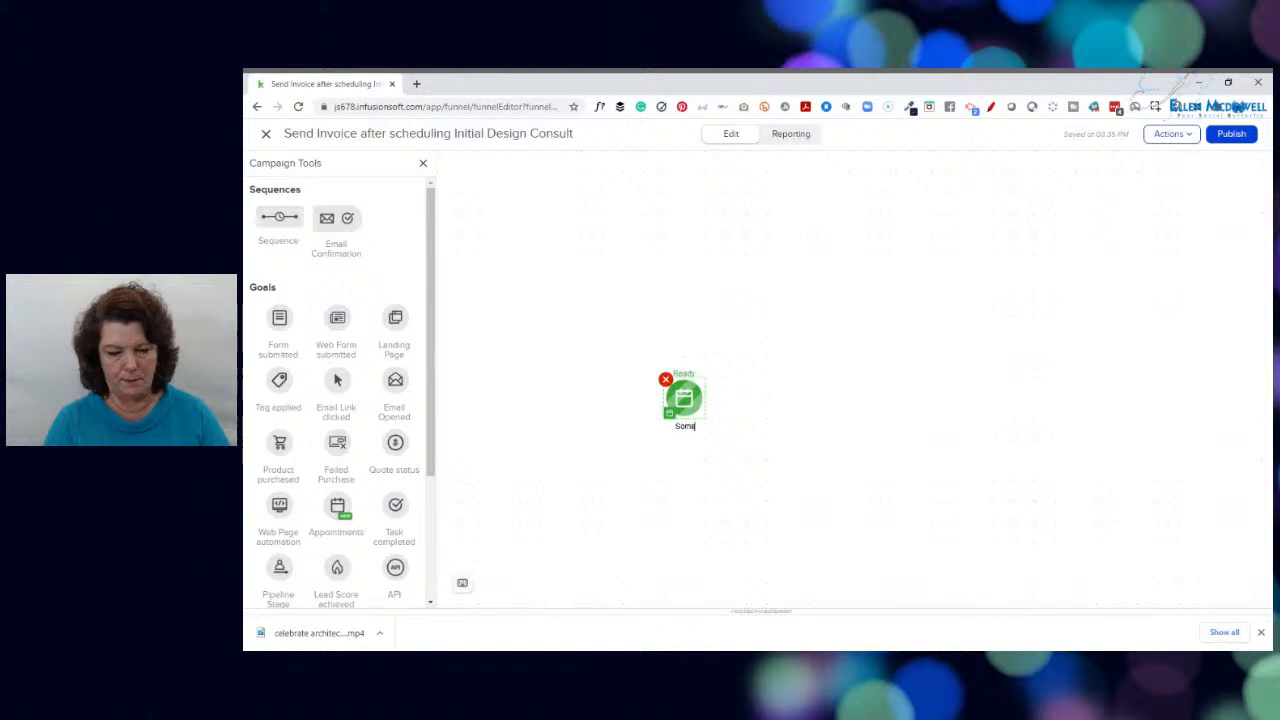
type("one")
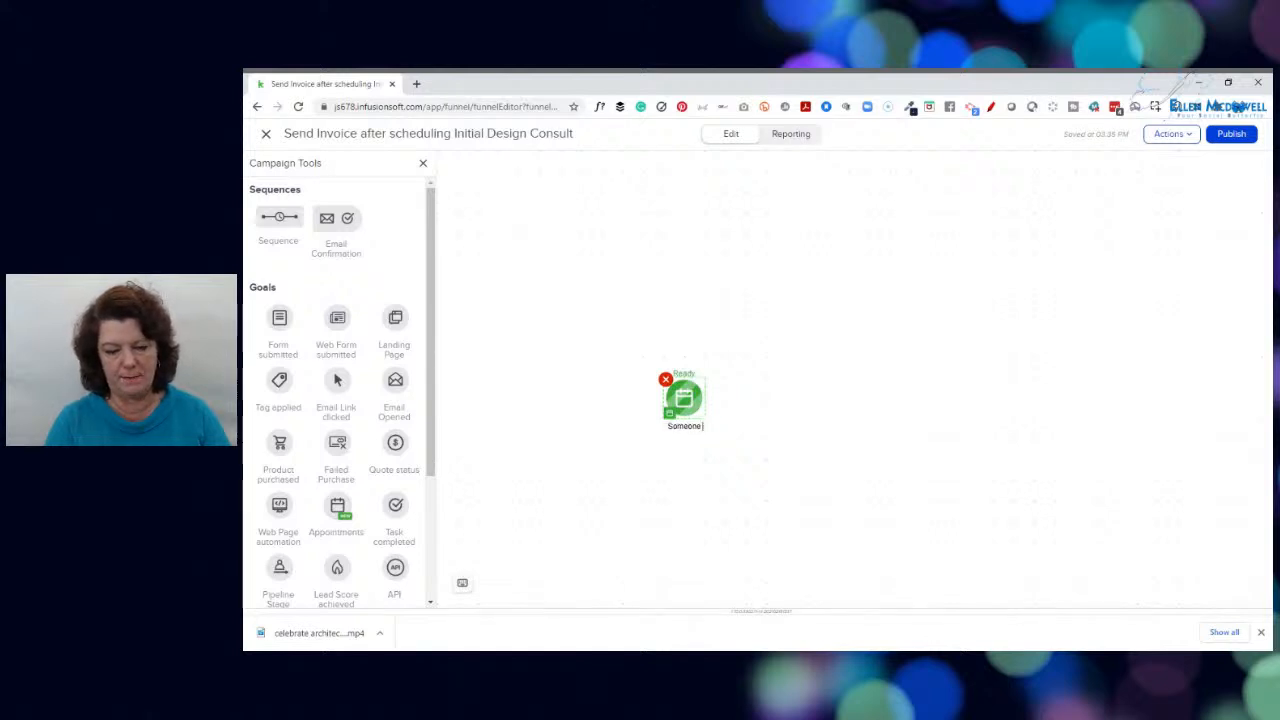
type(" scheduled")
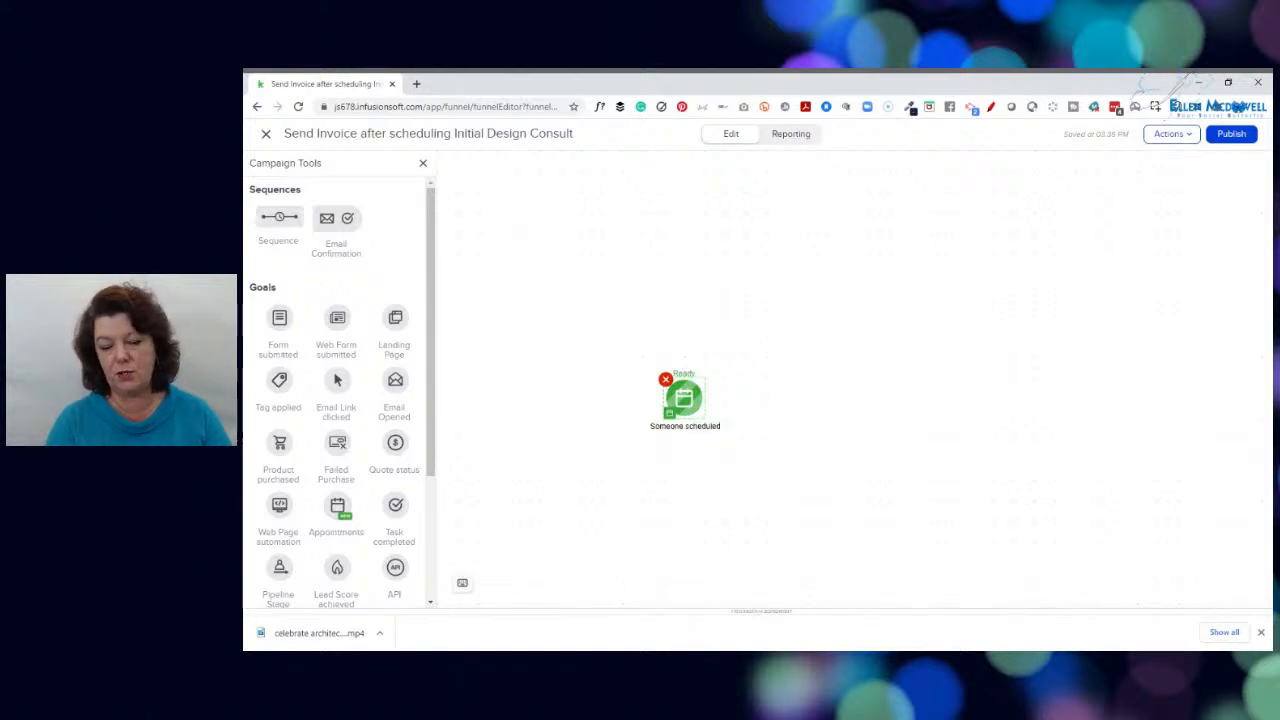
key("BackSpace")
type("s the Des")
key("BackSpace")
key("BackSpace")
key("BackSpace")
type("Initial Design Consult")
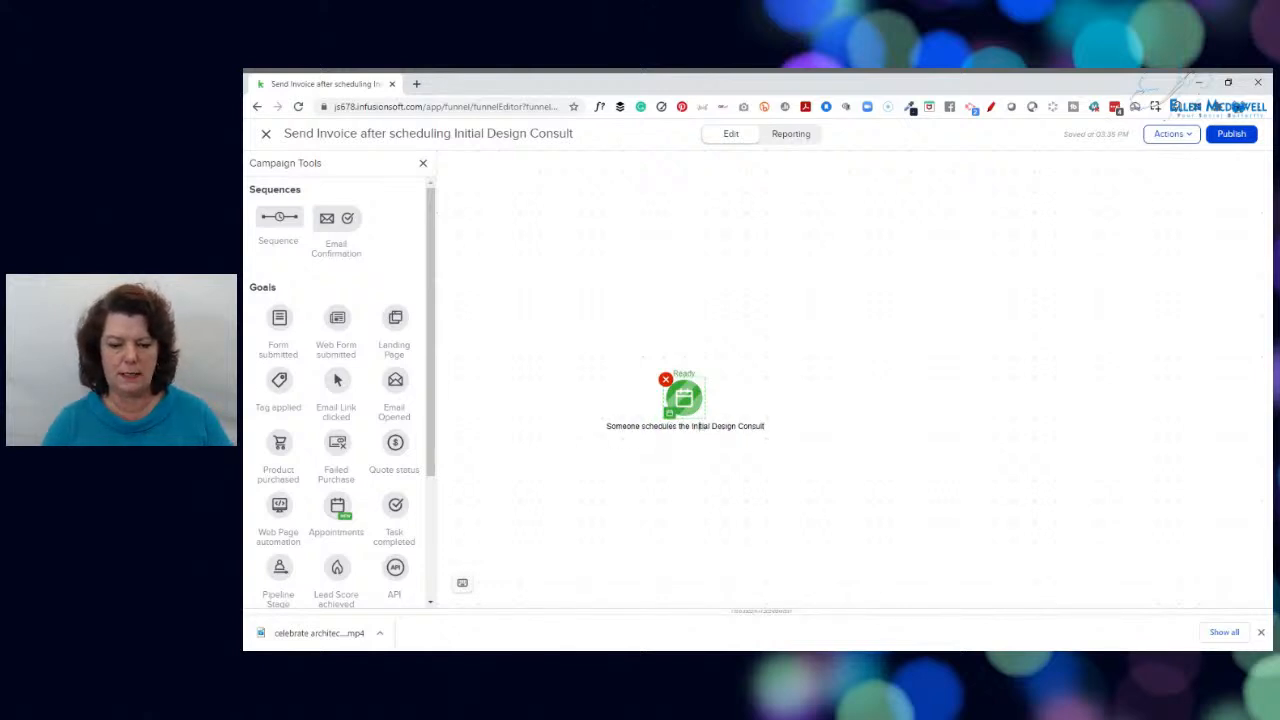
key("Return")
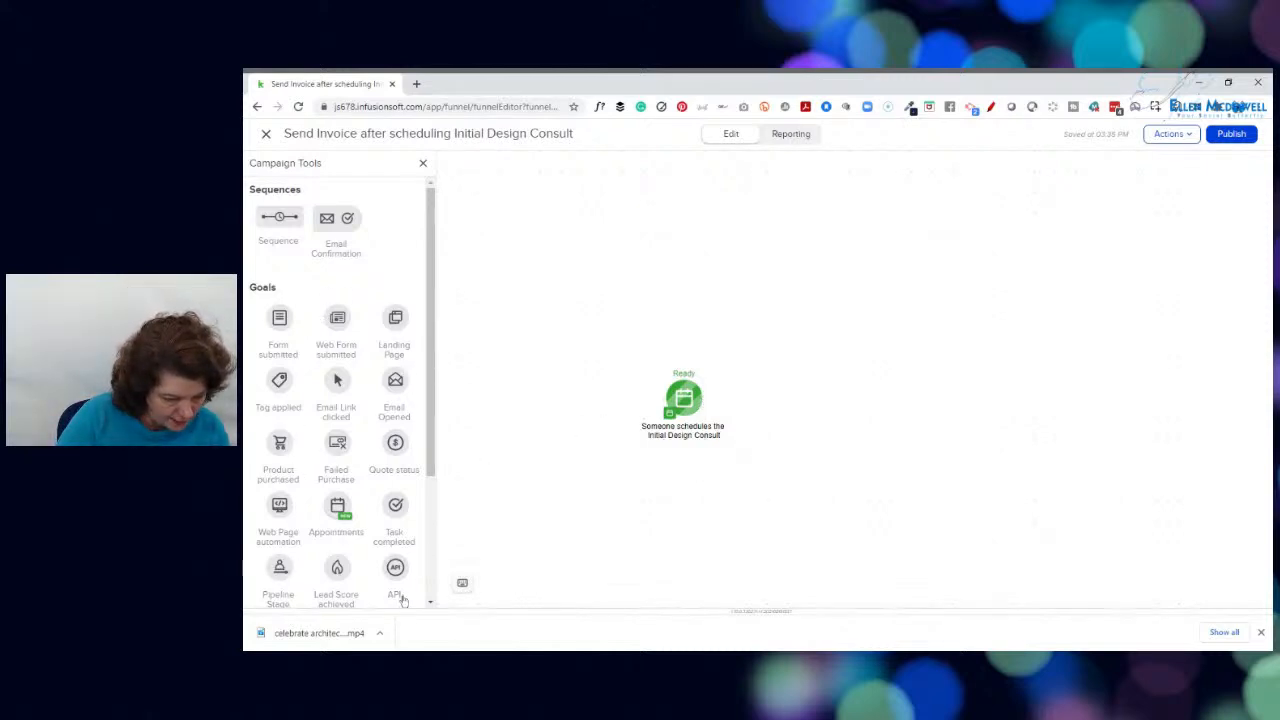
Add a sequence beside the appointment goal, connect the goal to it and open the sequence for editing
mouse_move(433, 290)
left_mouse_down()
mouse_move(426, 451)
mouse_move(430, 289)
left_mouse_up()
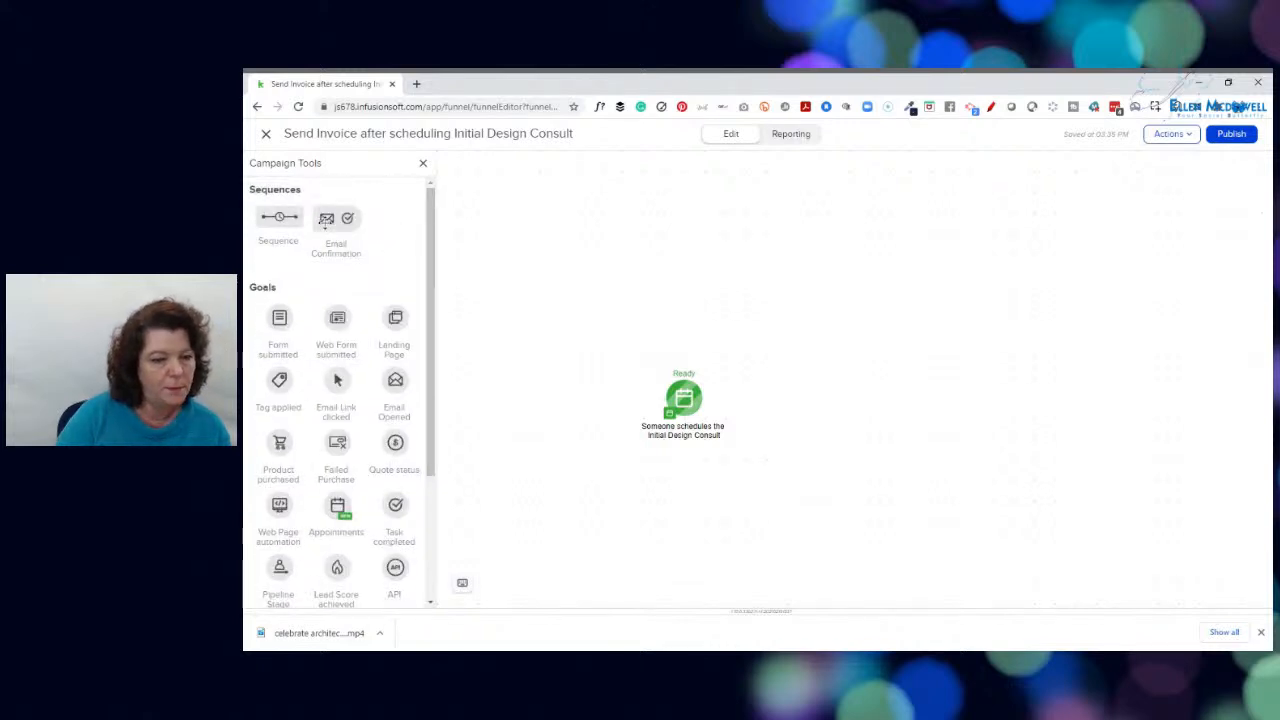
left_click_drag(279, 216, 781, 397)
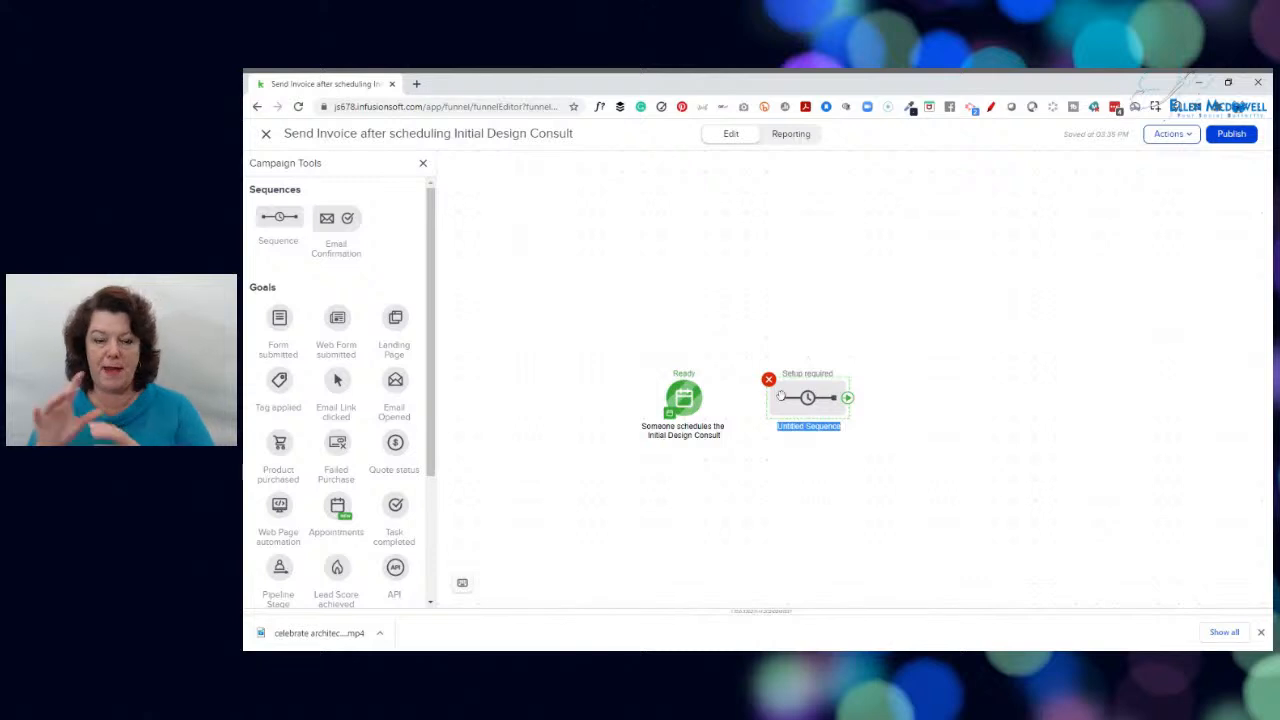
left_click_drag(704, 398, 806, 398)
right_click(807, 399)
left_click(852, 417)
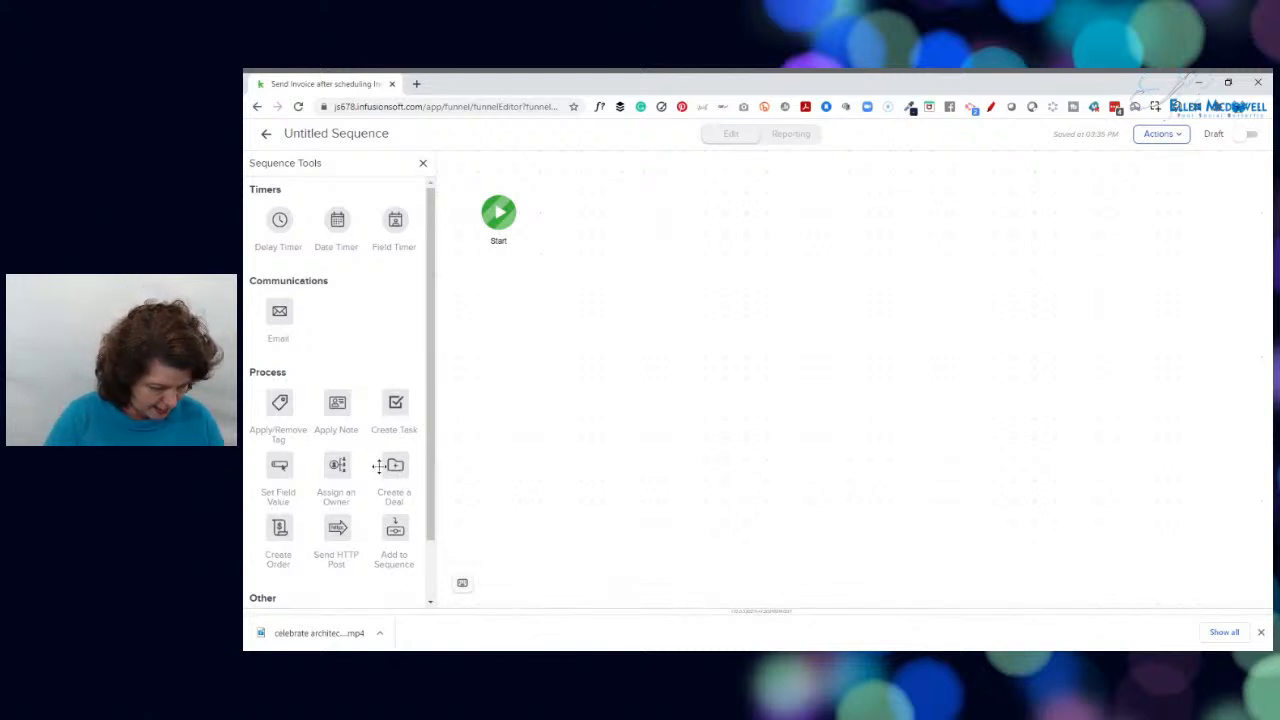
Add a Create Order process to the sequence, connect Start to it and open the order for editing
left_click_drag(280, 530, 622, 211)
left_click_drag(518, 213, 614, 216)
left_click(622, 212)
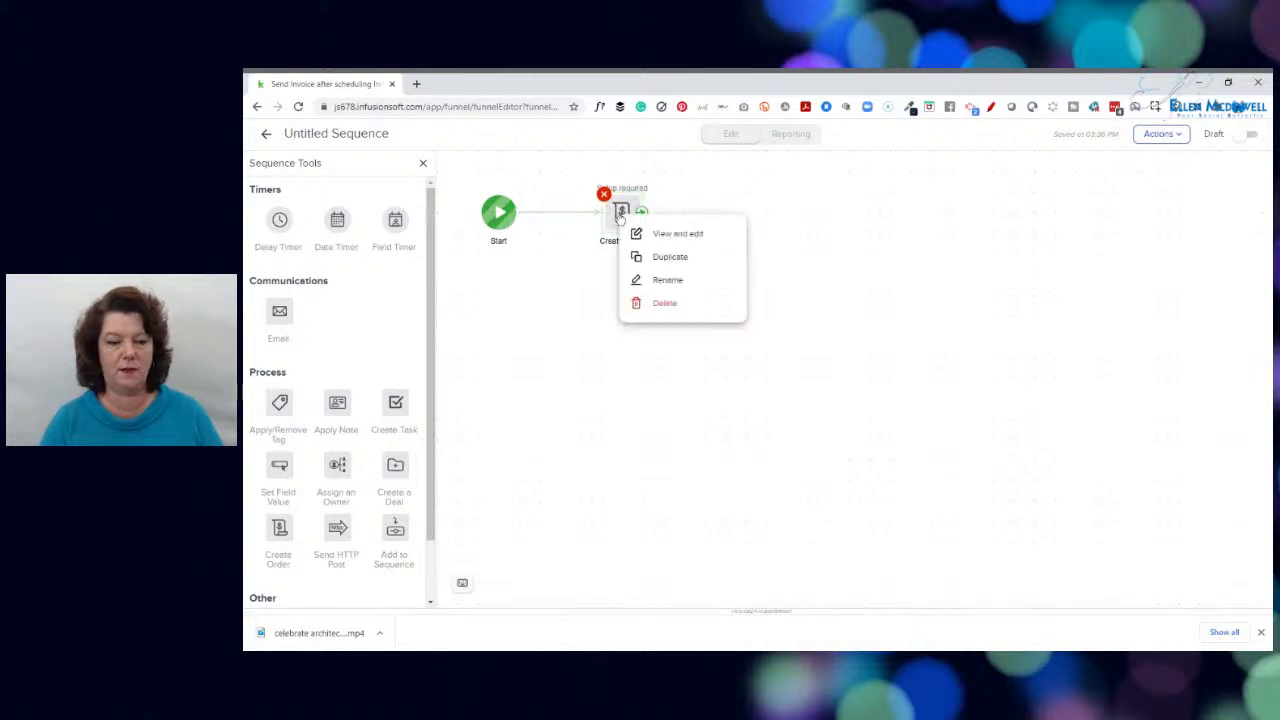
left_click(665, 233)
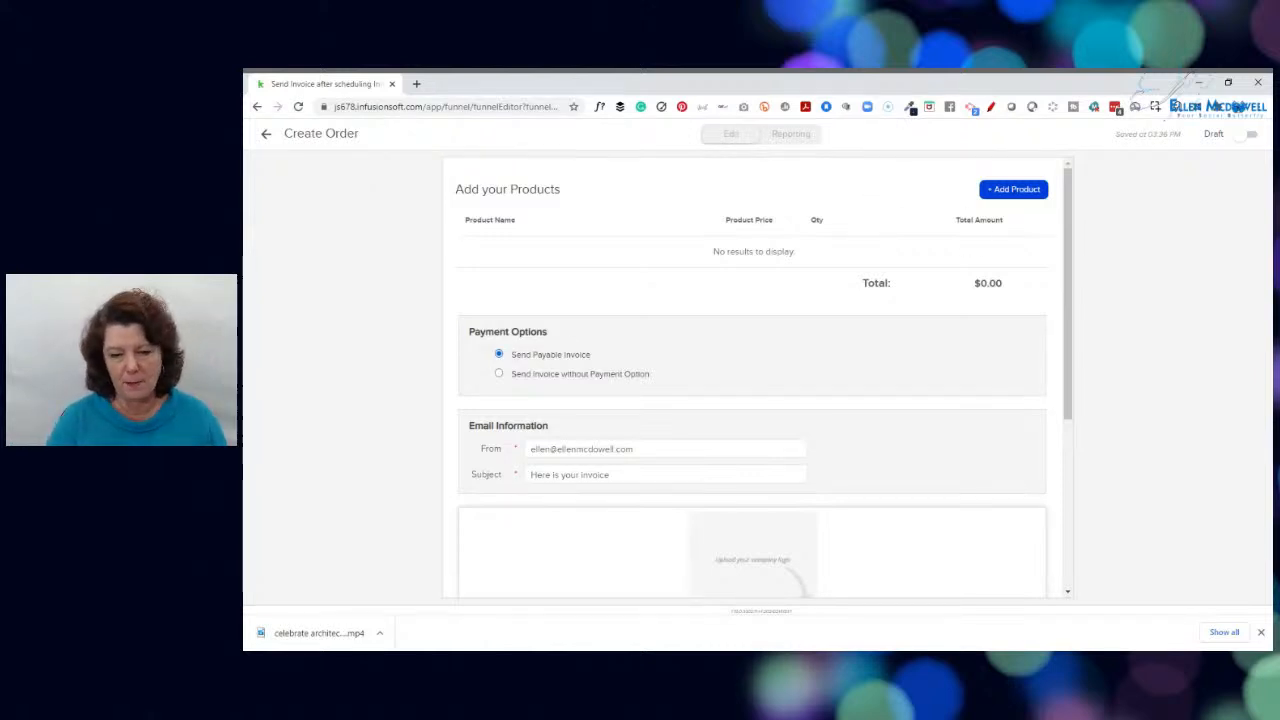
Add a product to the order and start creating a new one named "Design Consultation"
left_click(1021, 193)
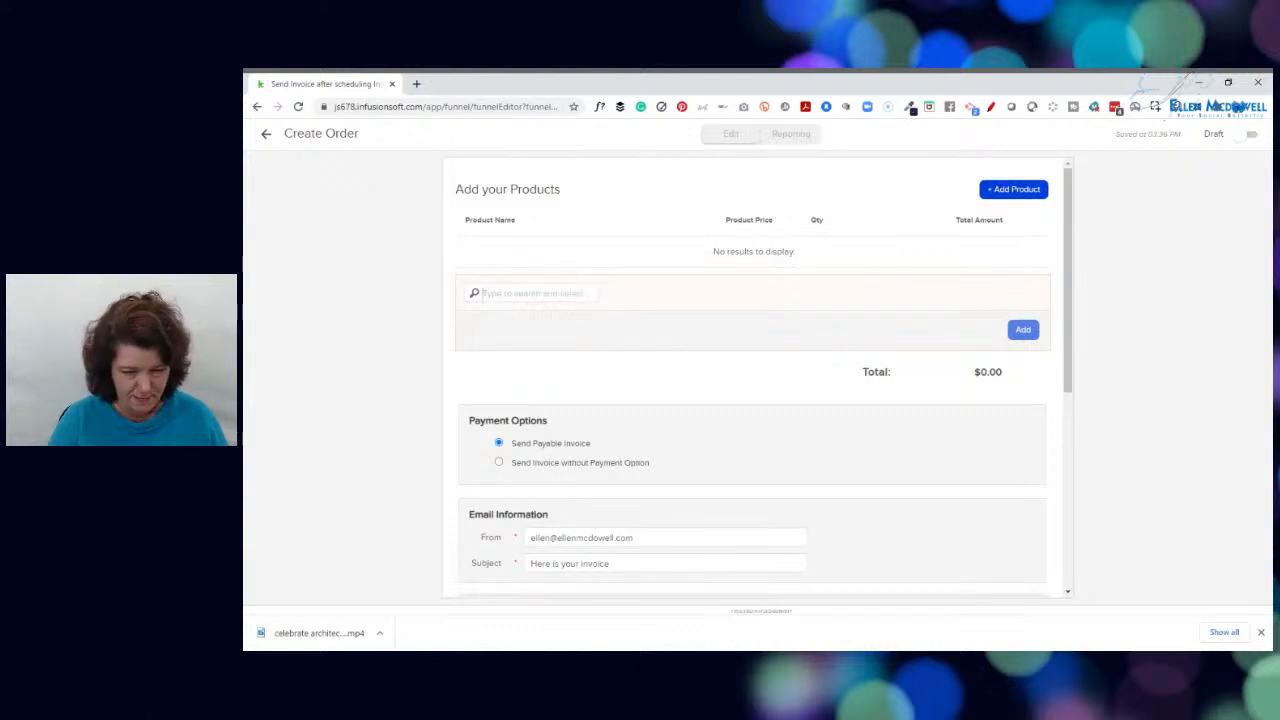
type("Ini")
key("BackSpace")
key("BackSpace")
key("BackSpace")
type("Design")
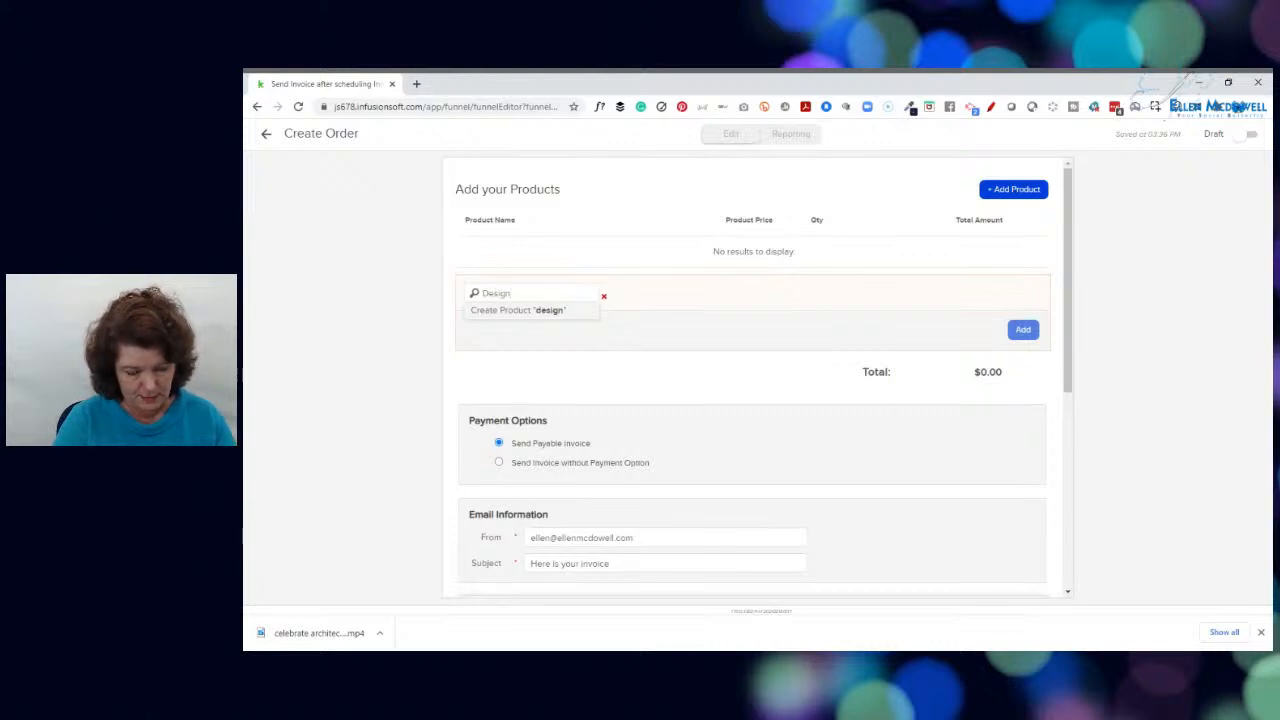
type(" Consultation")
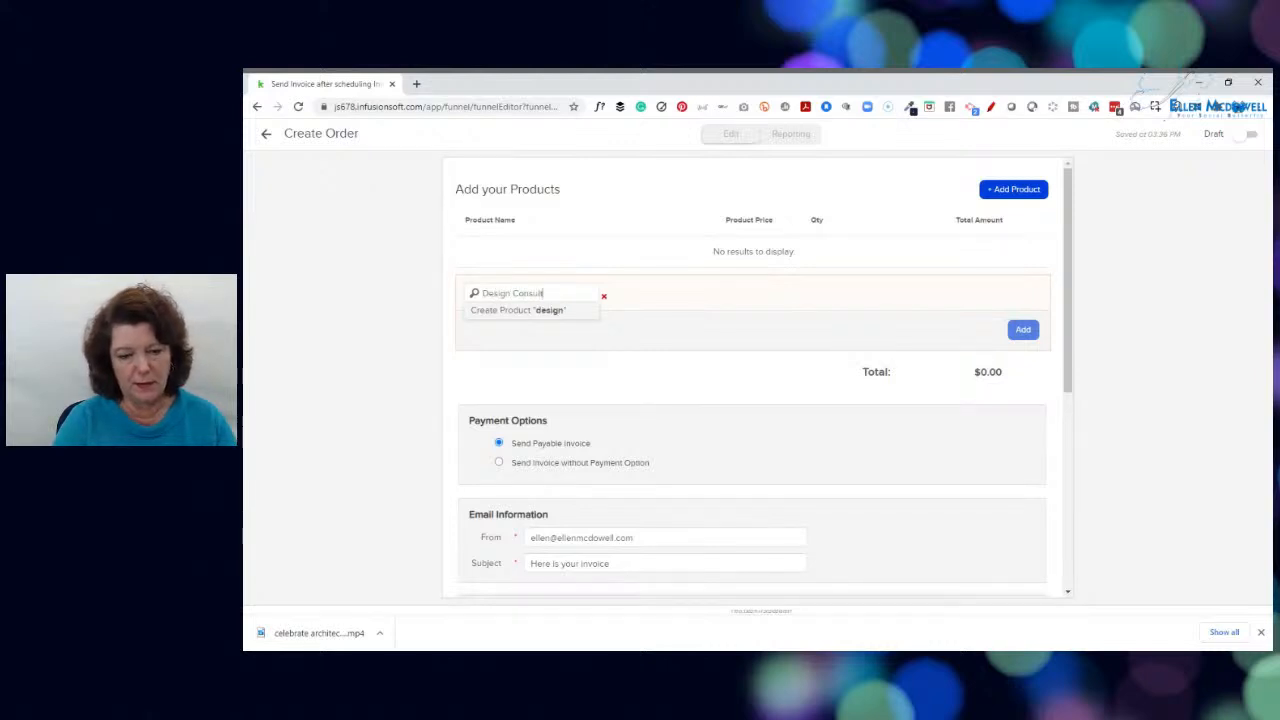
left_click(537, 322)
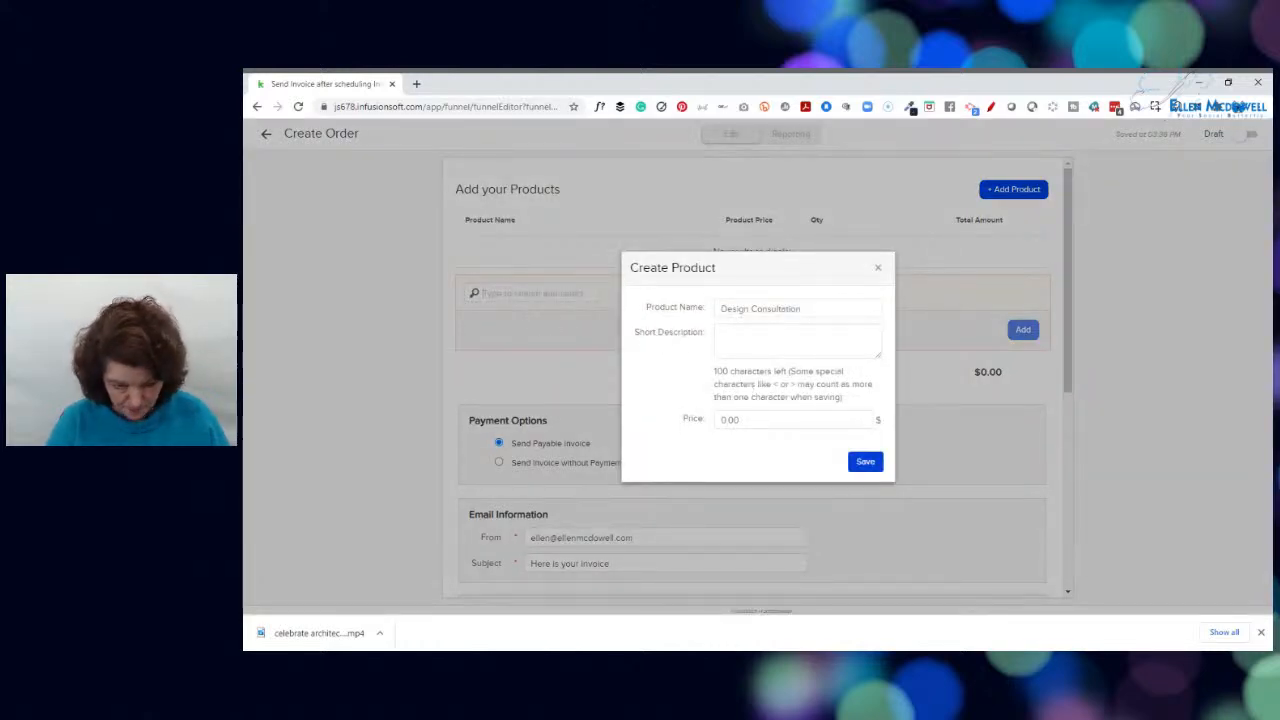
Give the new product the short description "In-home consultation" and a price of 250, and save it into the order
left_click(862, 342)
type("In hoome")
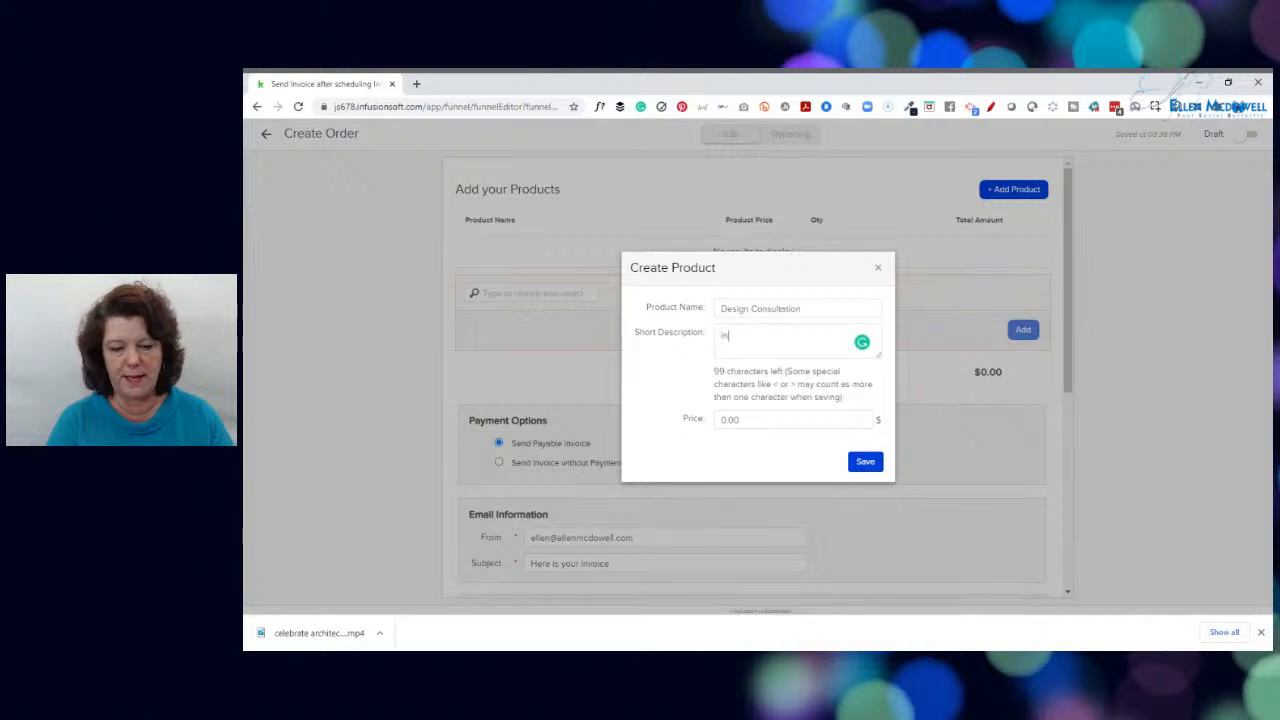
key("BackSpace")
key("BackSpace")
key("BackSpace")
key("BackSpace")
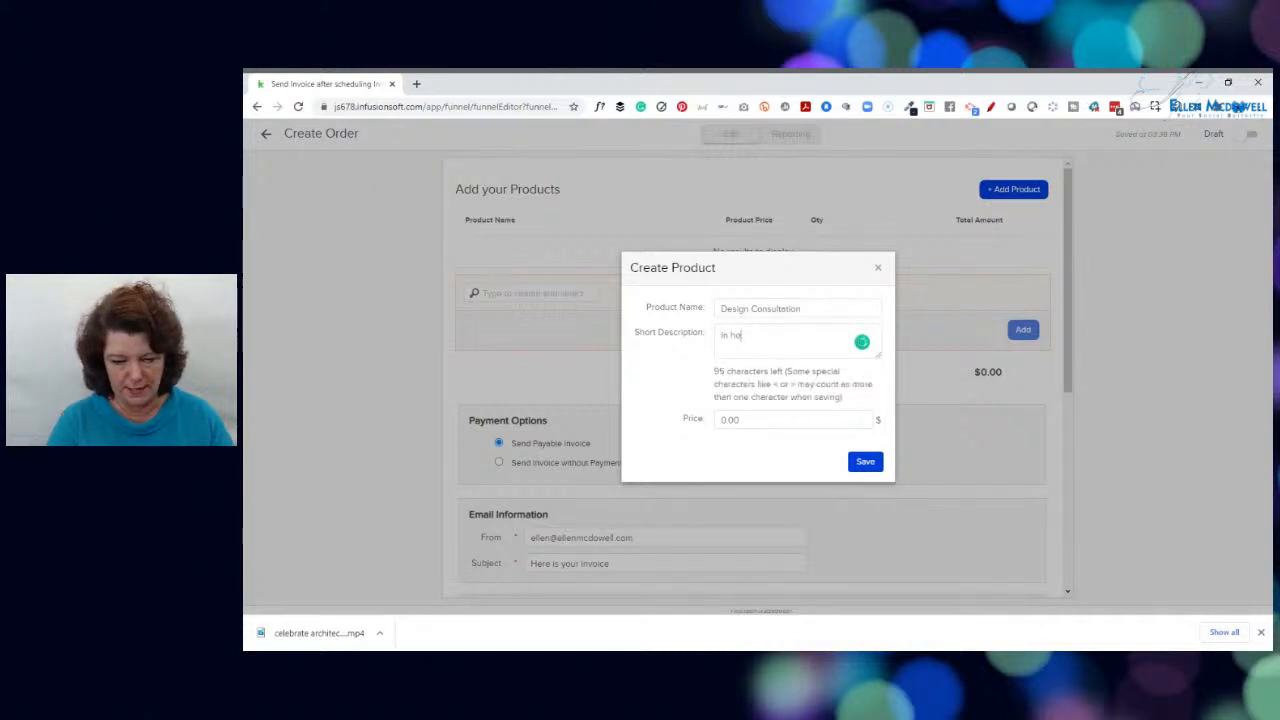
type("me cons")
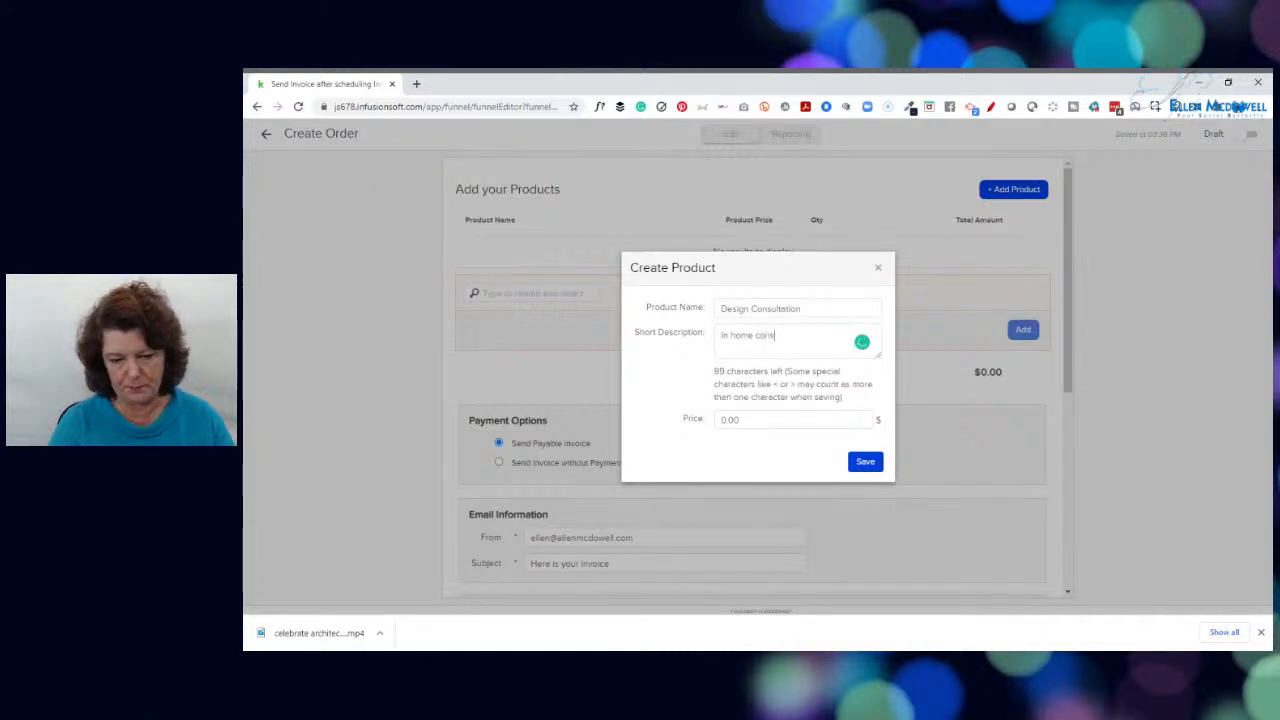
type("ultation")
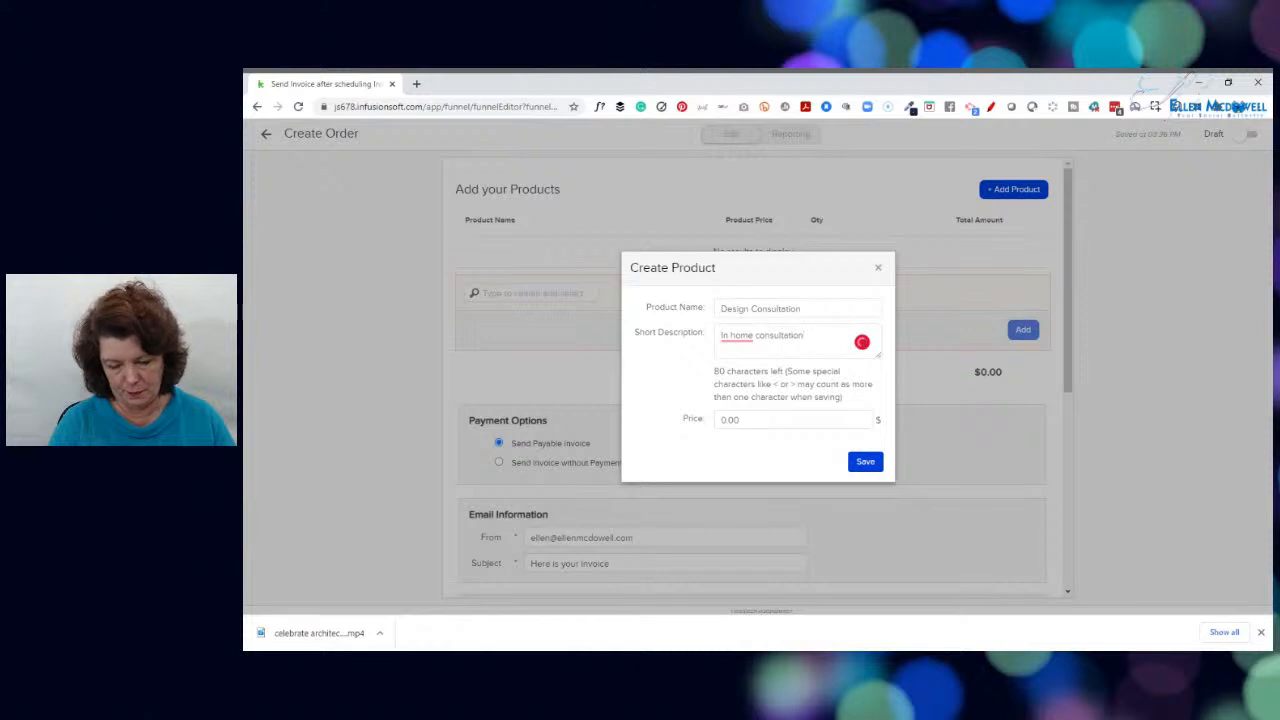
left_click(743, 370)
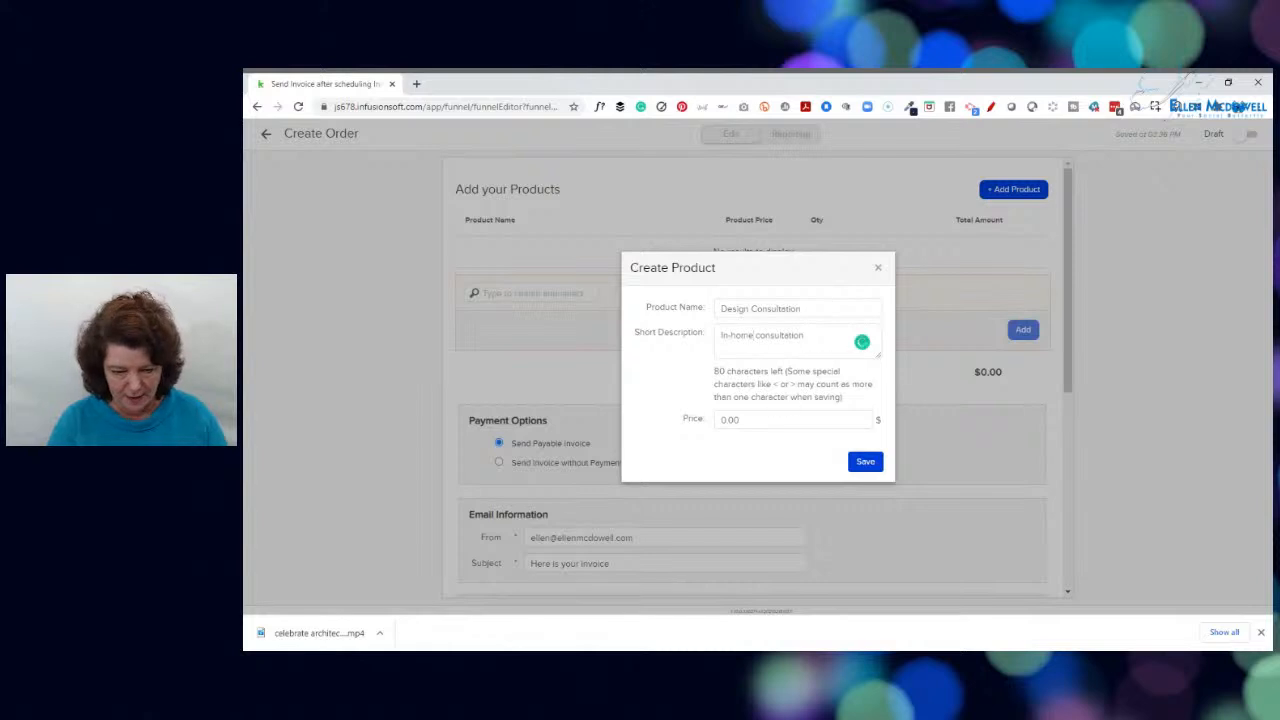
key("Tab")
type("250")
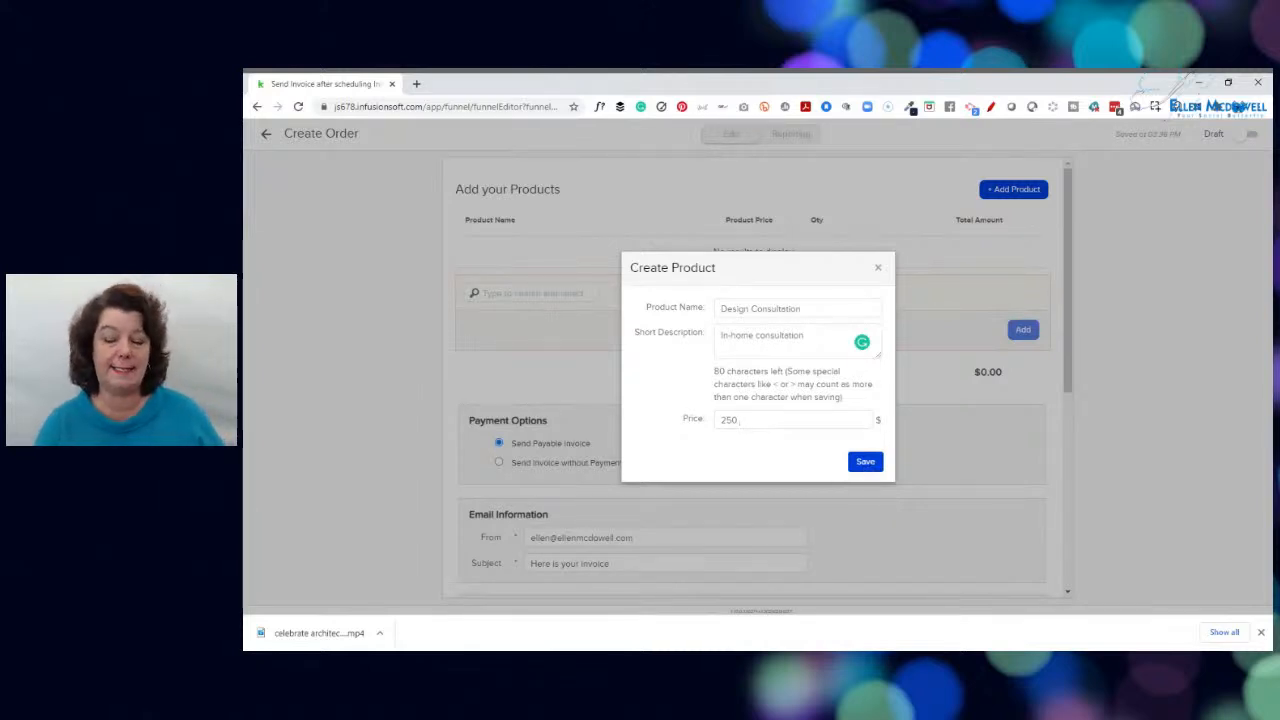
left_click(866, 465)
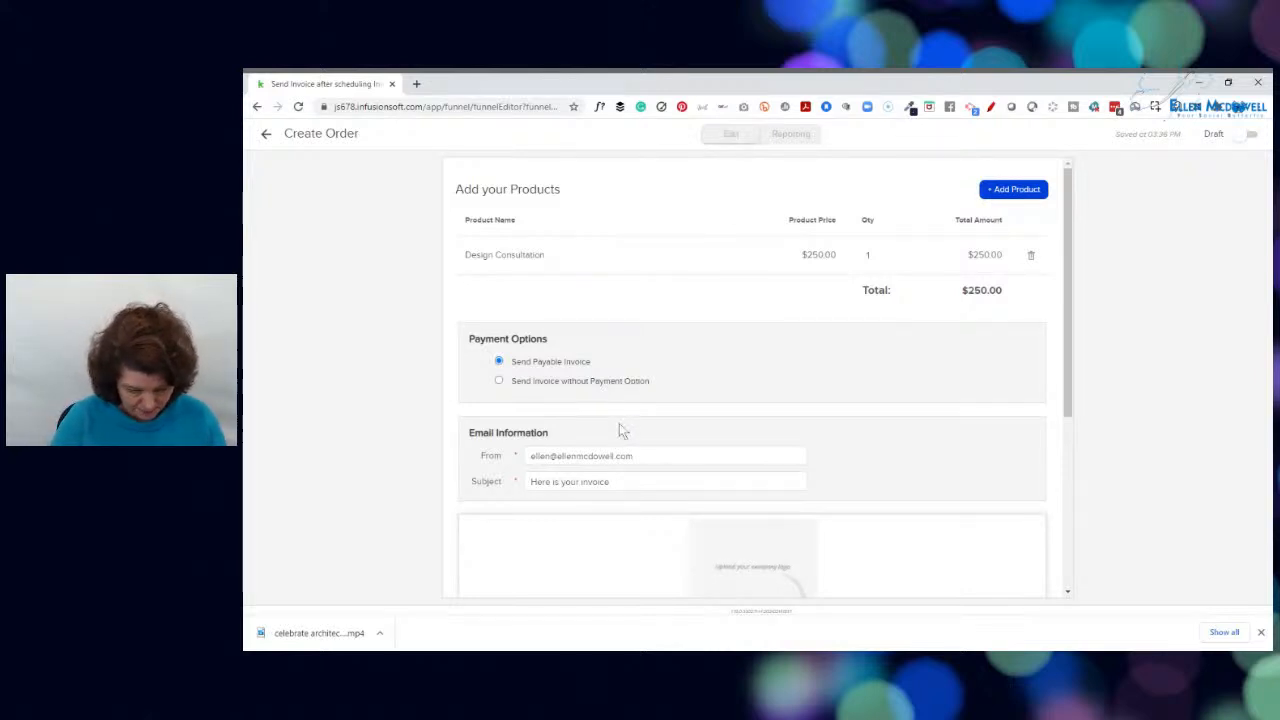
Extend the invoice email's subject to "Here is your invoice for our Initial Design Consultation"
type("for")
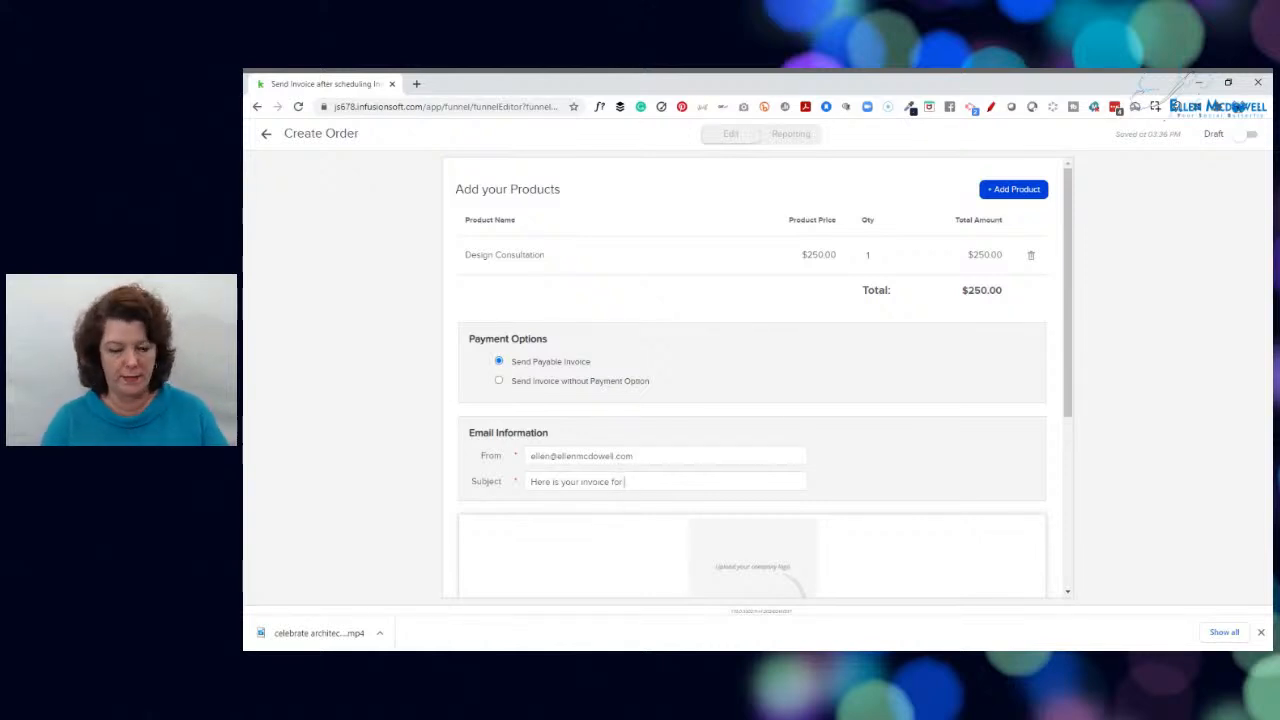
type(" our In")
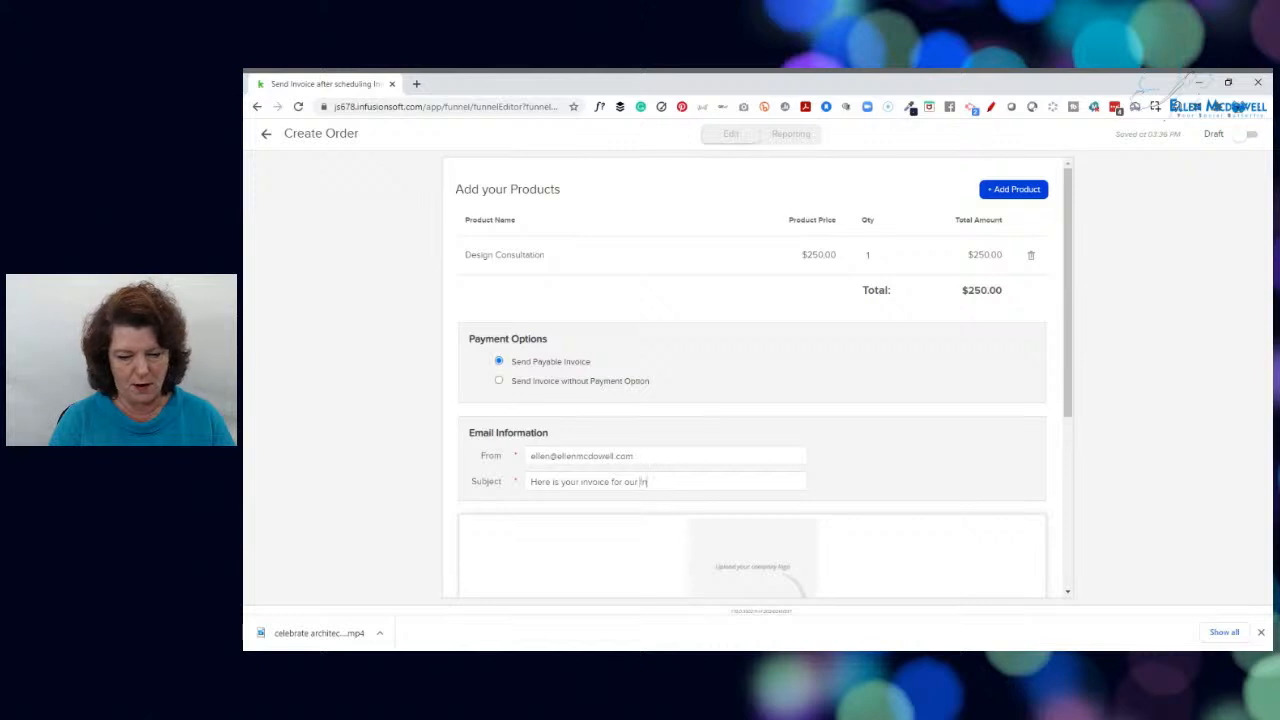
type("itial Design ")
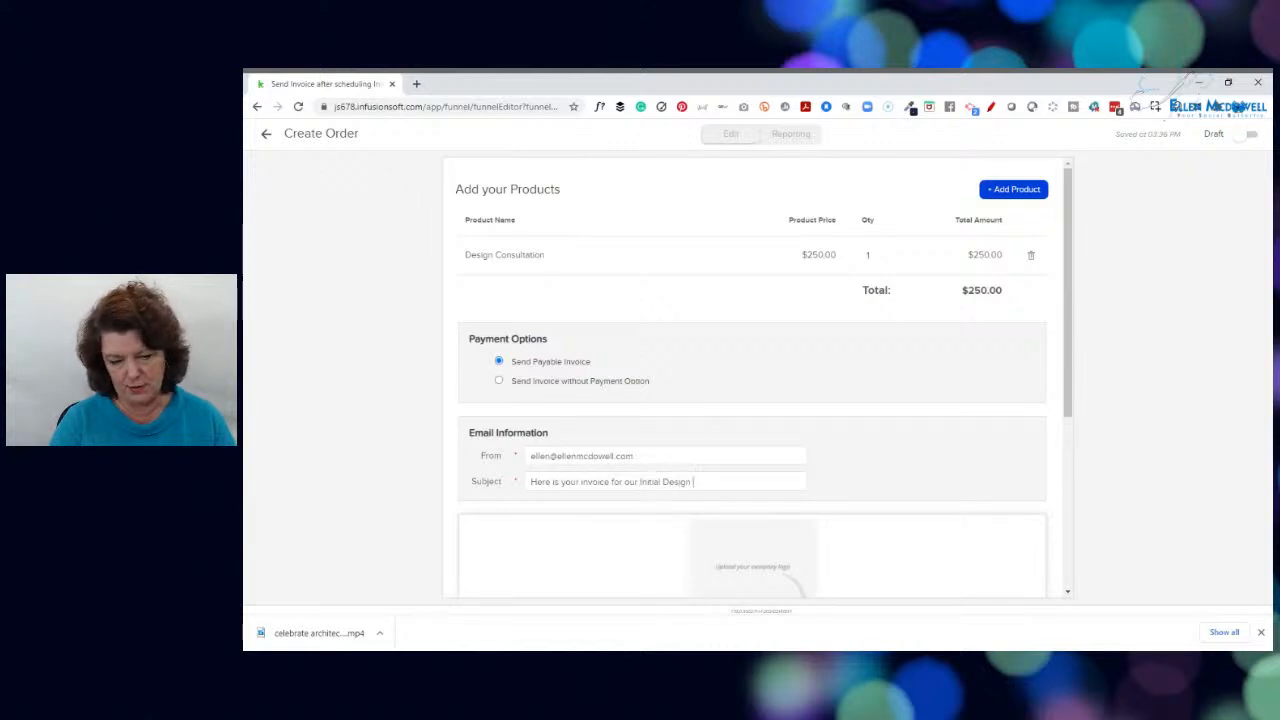
type("Consultation")
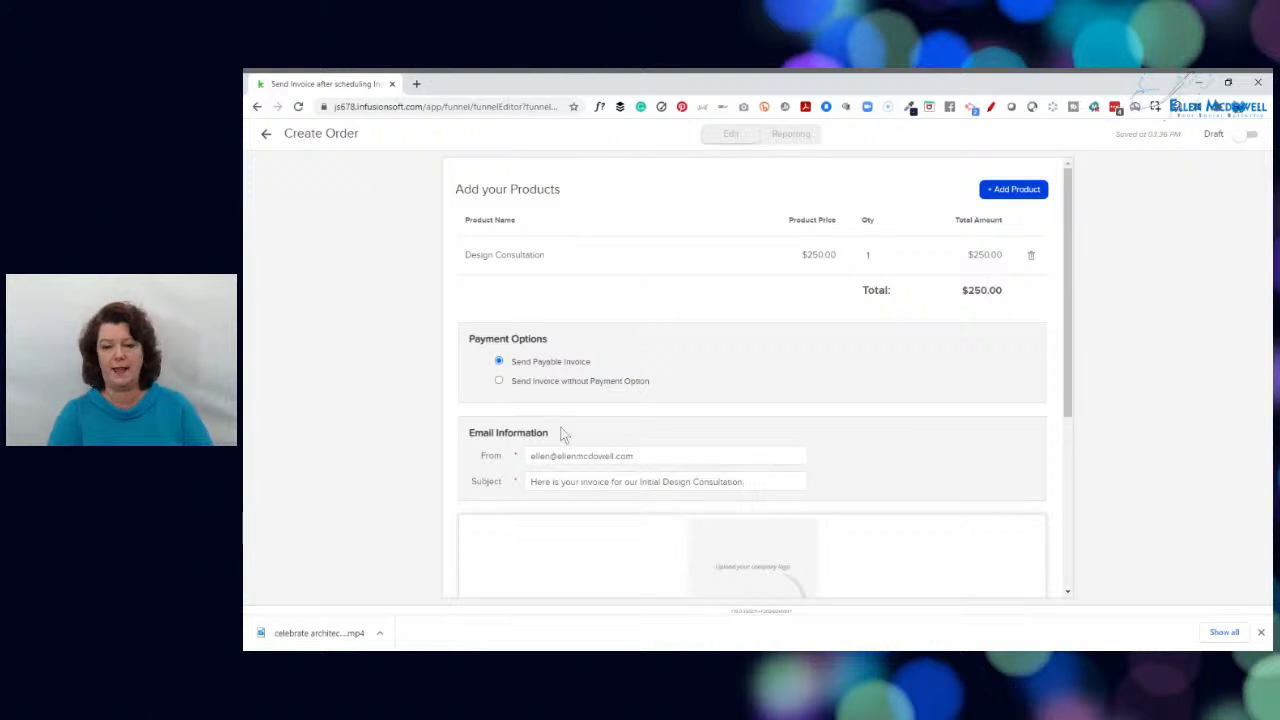
Insert "I am so excited for our initial consultation. I am thrilled to be working ith you." before the invoice sentence in the email body
left_click_drag(1068, 346, 1075, 531)
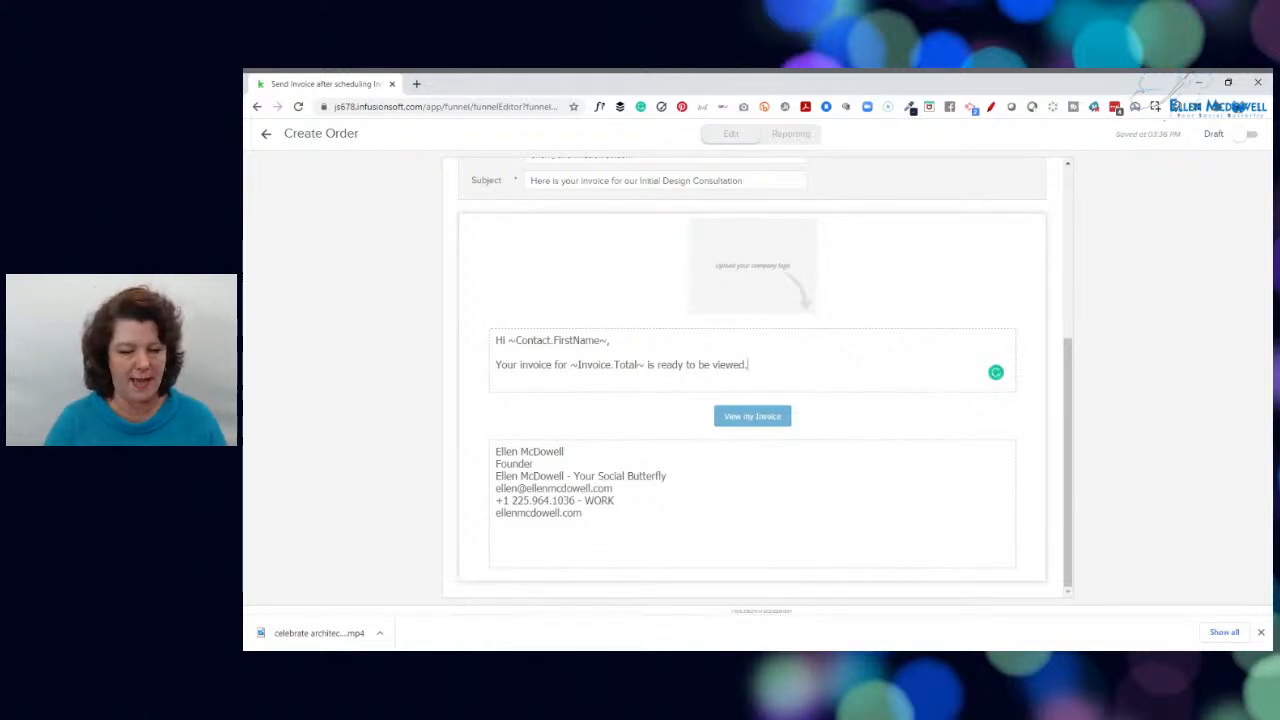
type("I am so e")
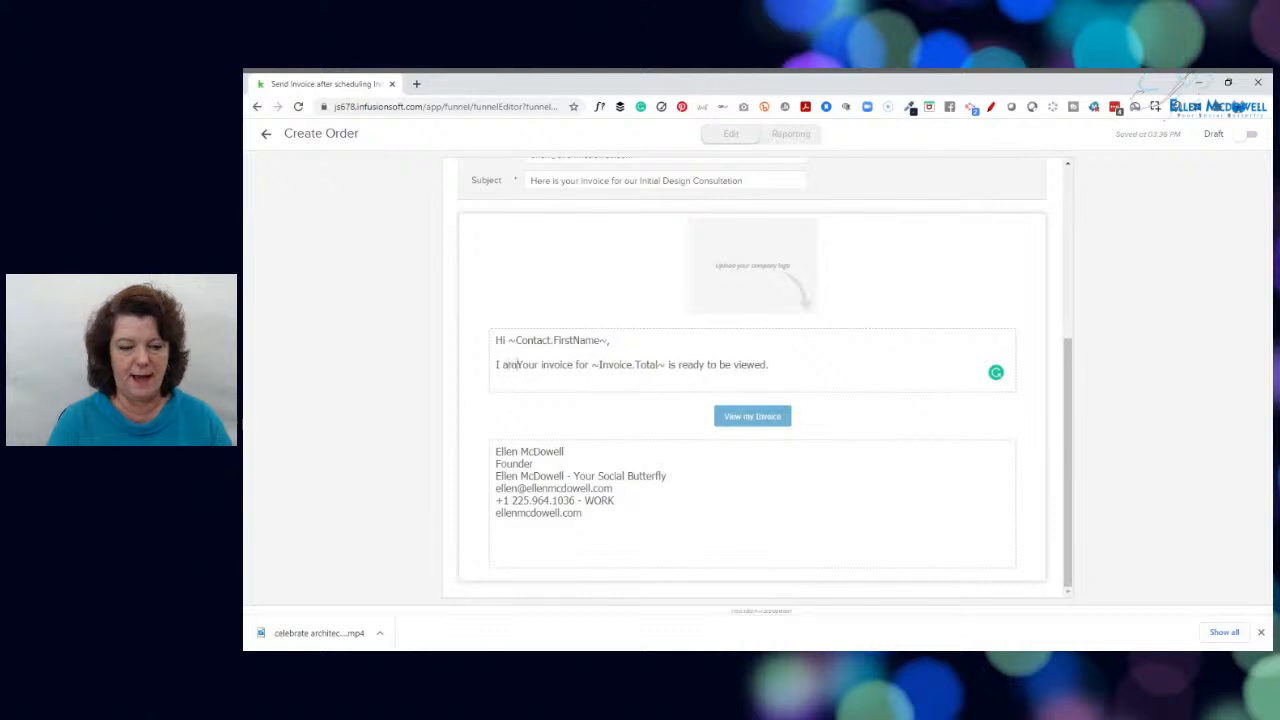
type("xc")
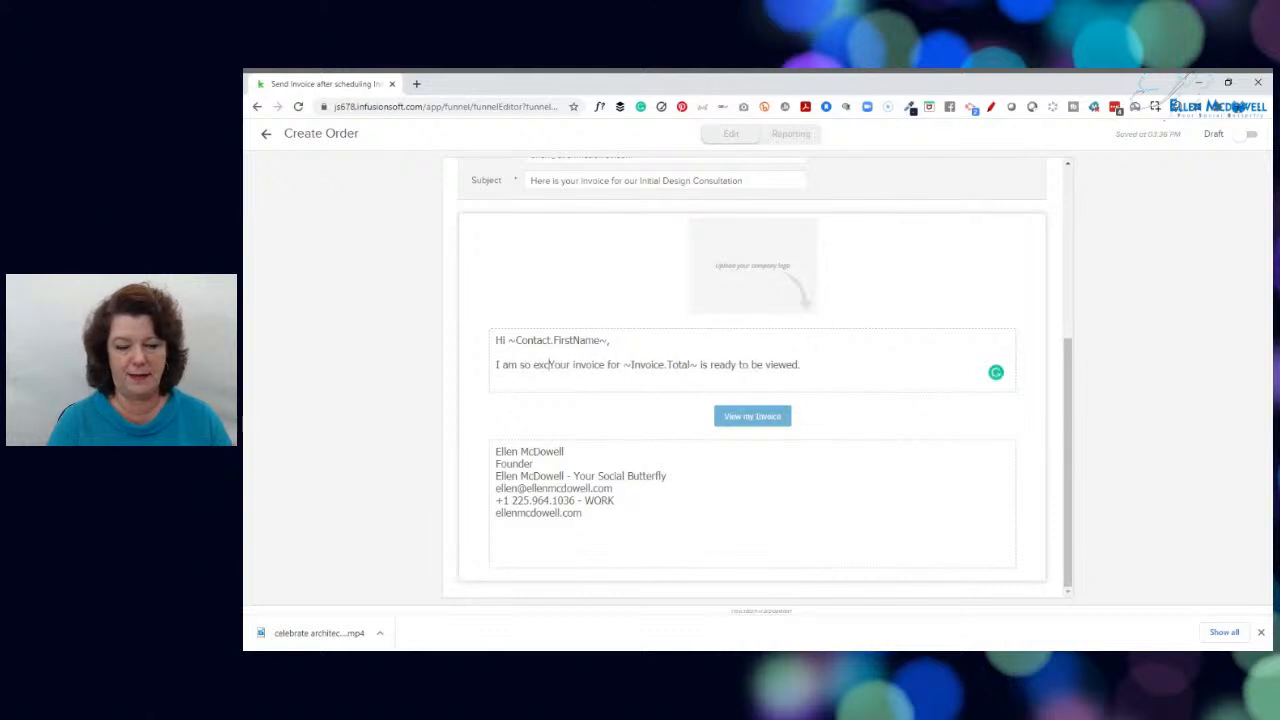
type("ited for our initial consult")
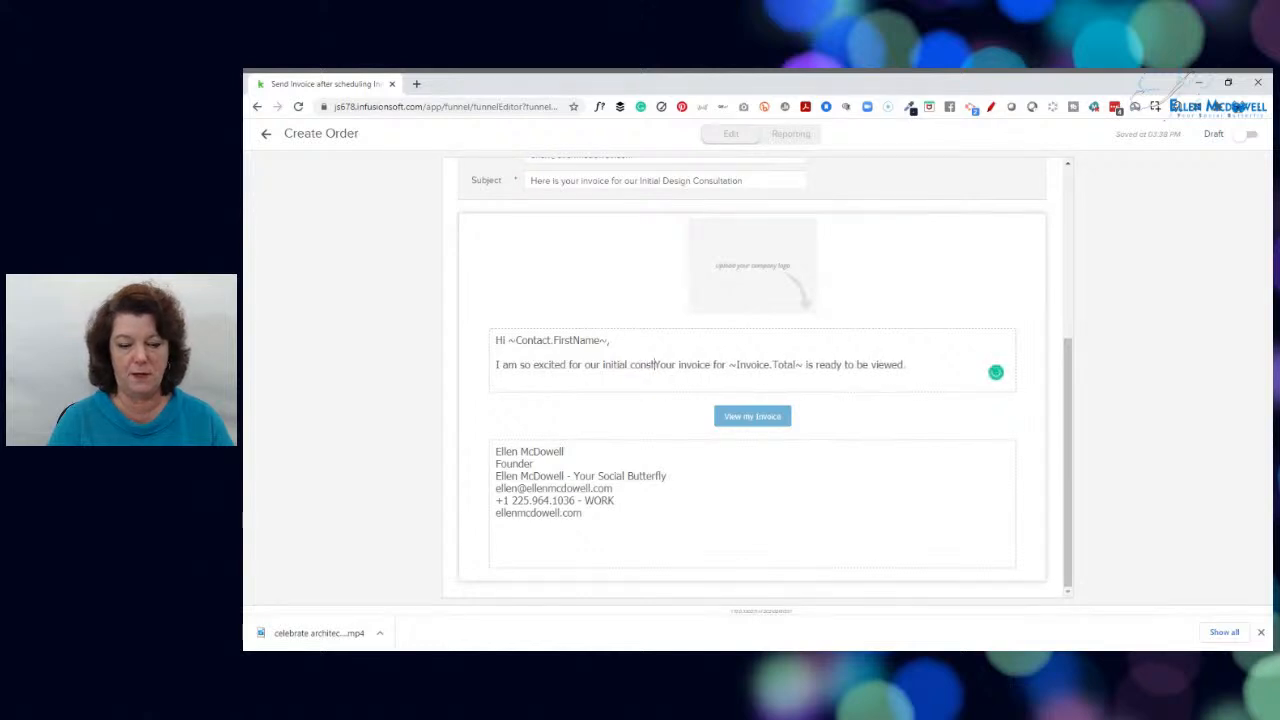
type("ation.  I am thrilled to be working ith you.")
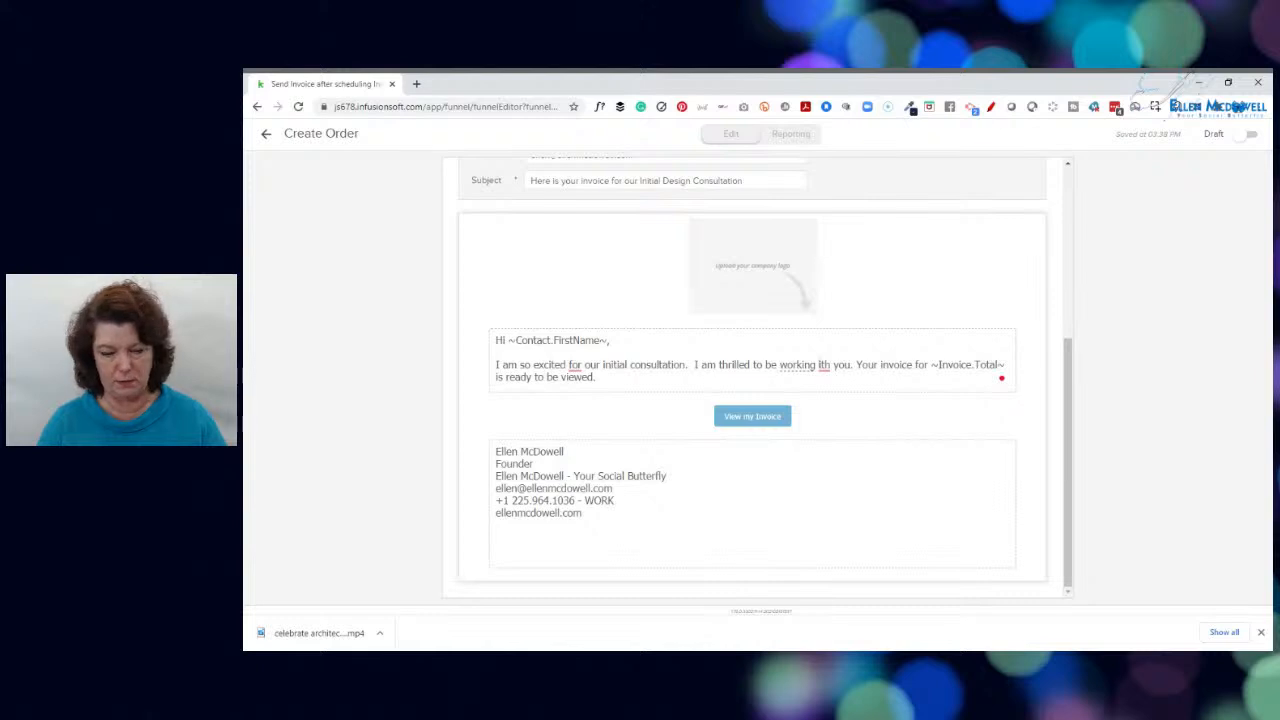
Correct "ith" to "with" and "excited for" to "excited about" in the email body using the Grammarly suggestions
double_click(657, 364)
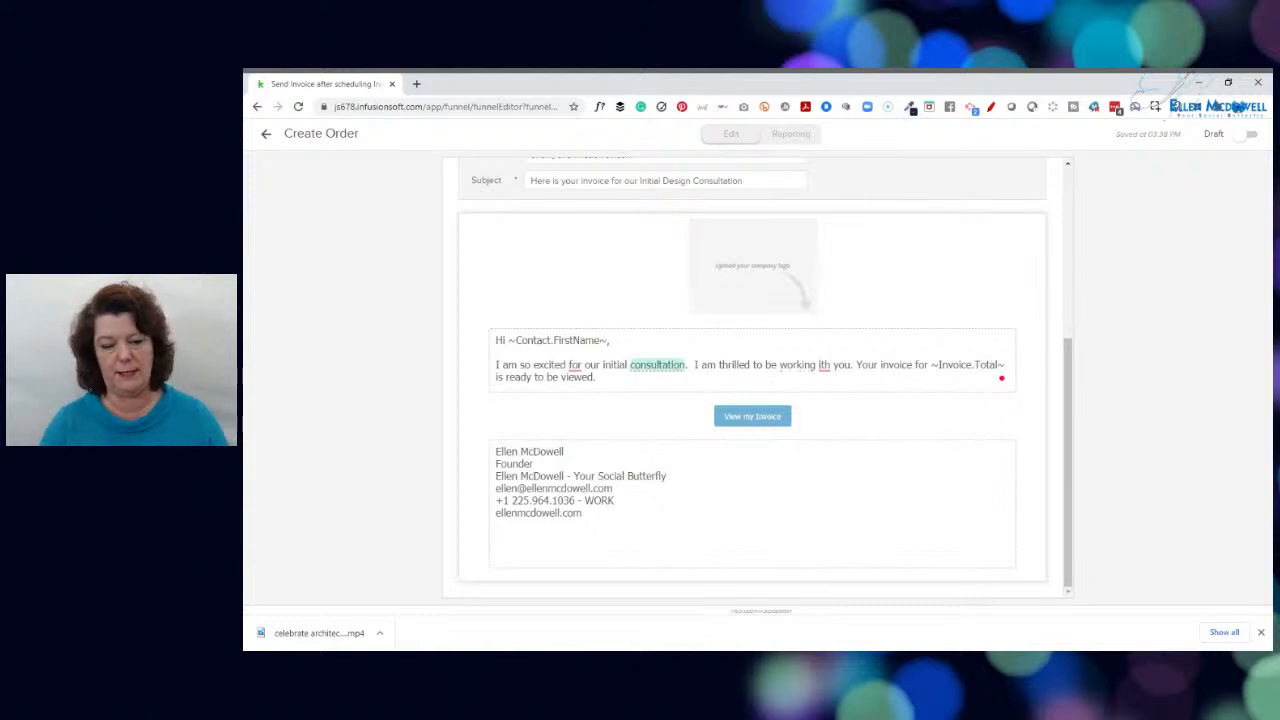
left_click(824, 365)
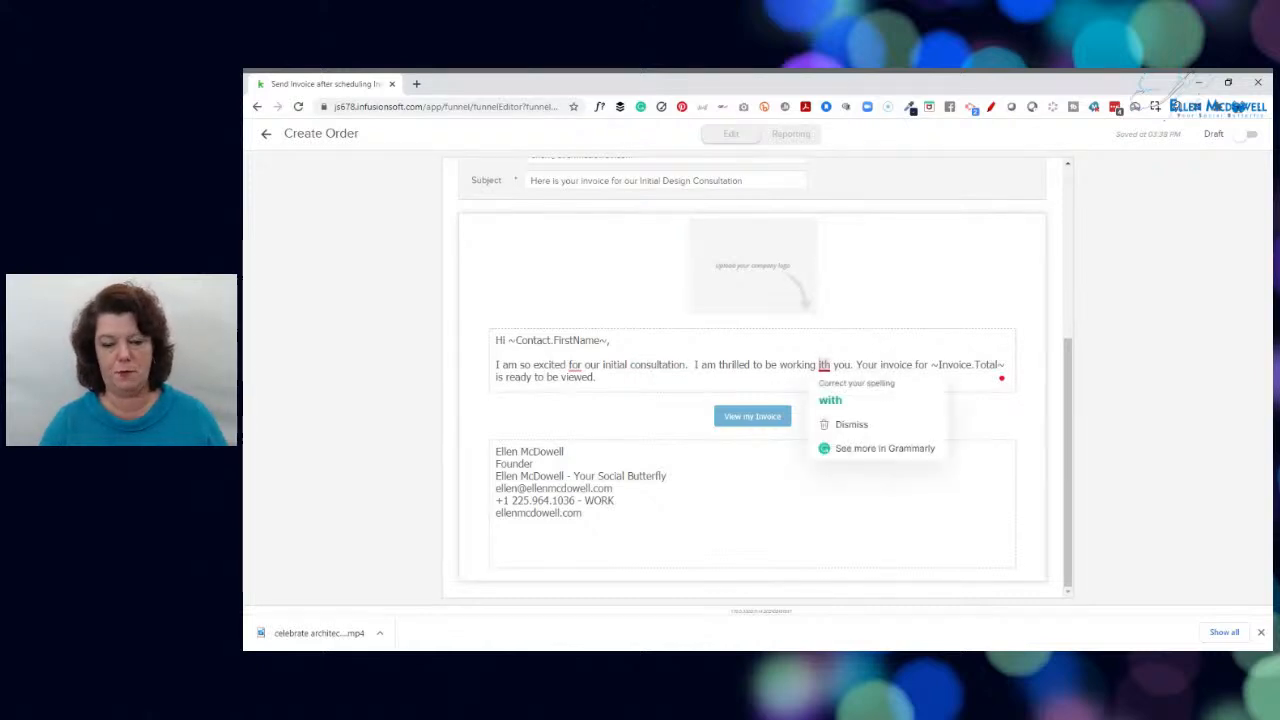
left_click(831, 401)
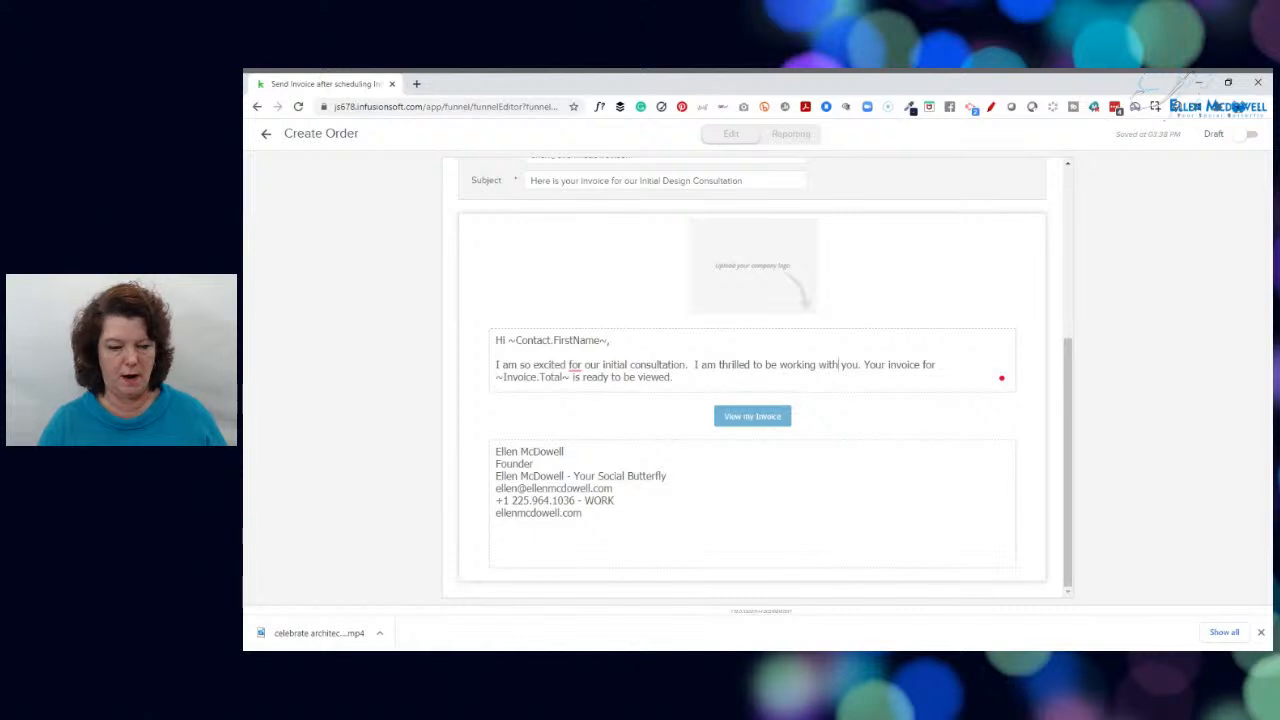
left_click(574, 365)
left_click(588, 402)
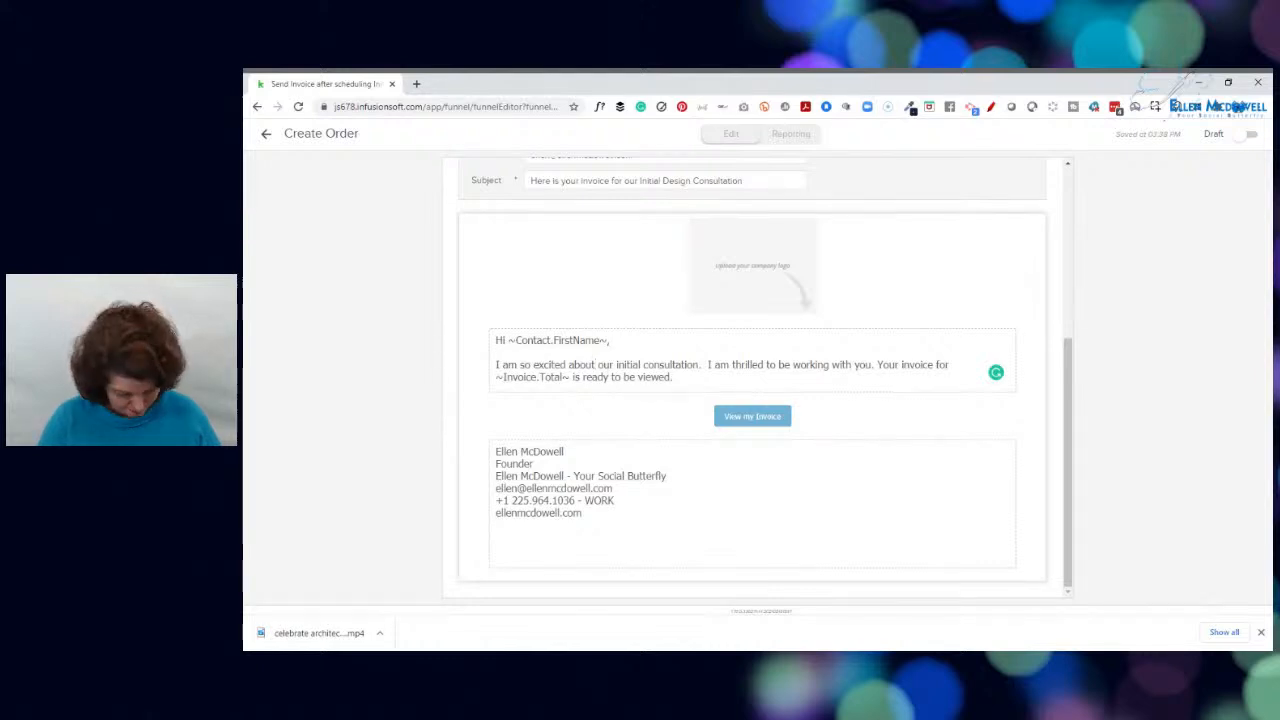
Mark the Create Order process as Ready and return to the sequence
mouse_move(577, 501)
left_mouse_down()
mouse_move(538, 501)
mouse_move(584, 514)
left_mouse_up()
left_click(586, 514)
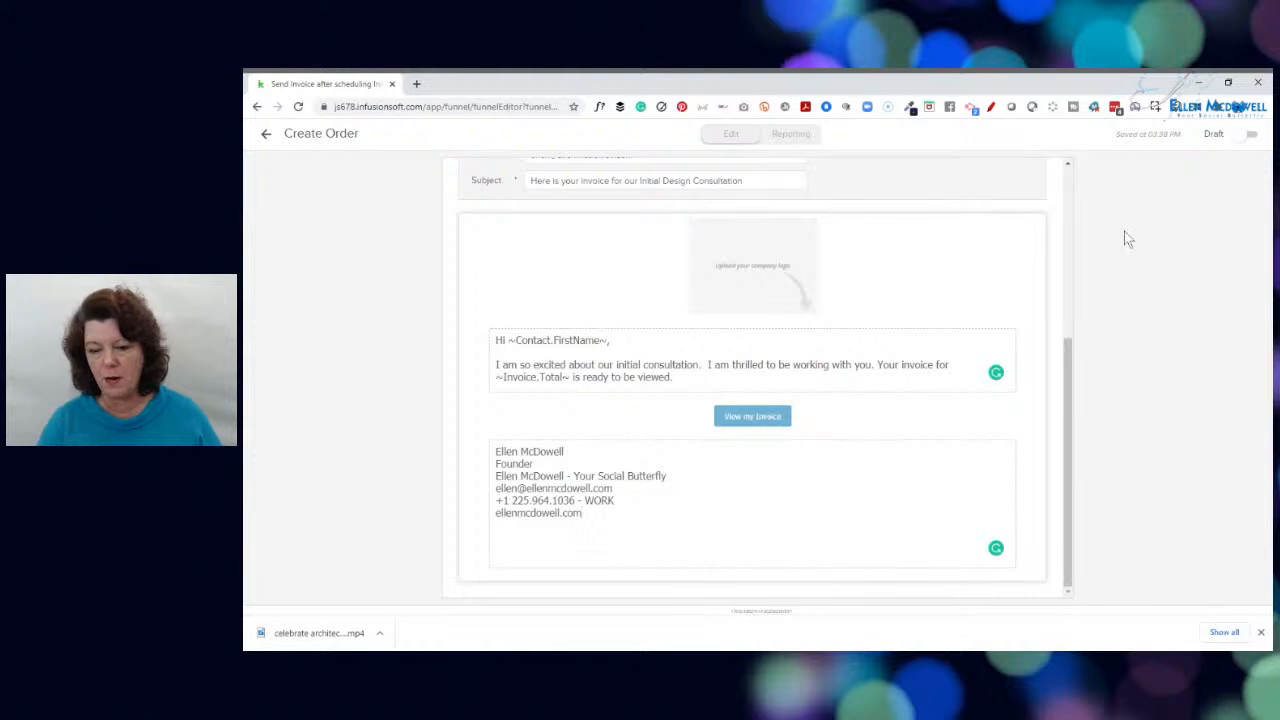
left_click(1249, 136)
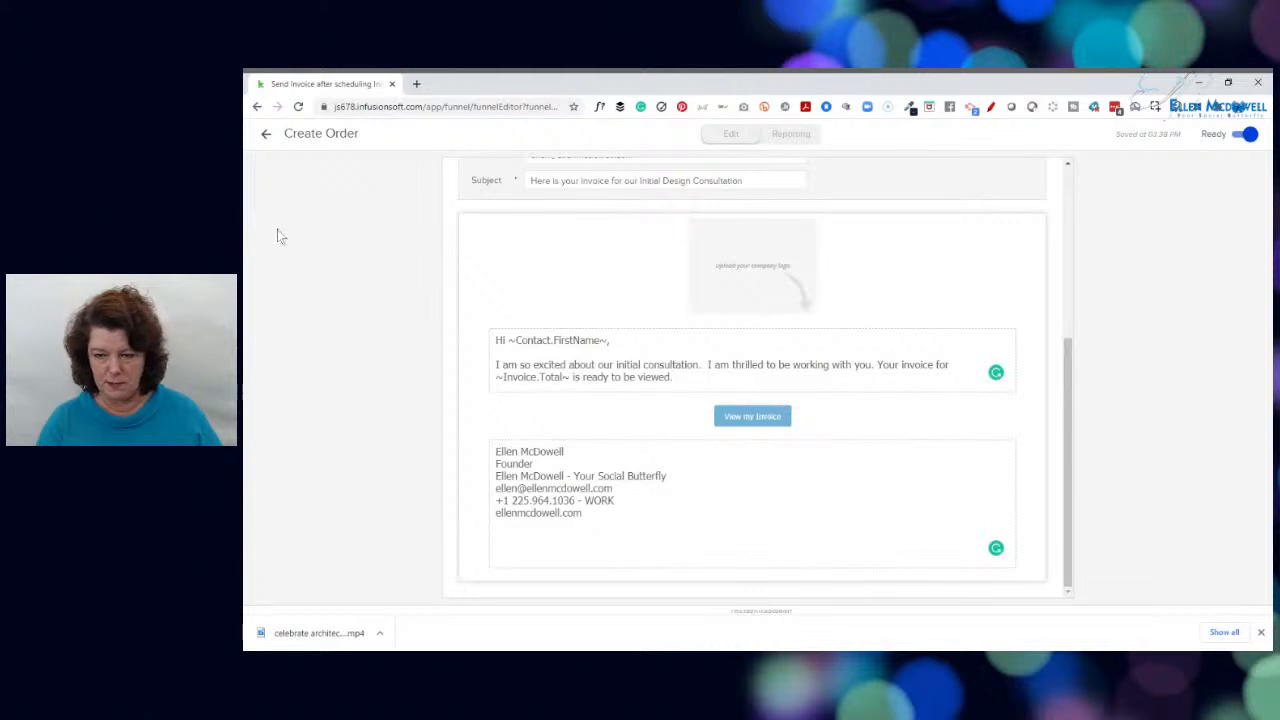
left_click(266, 134)
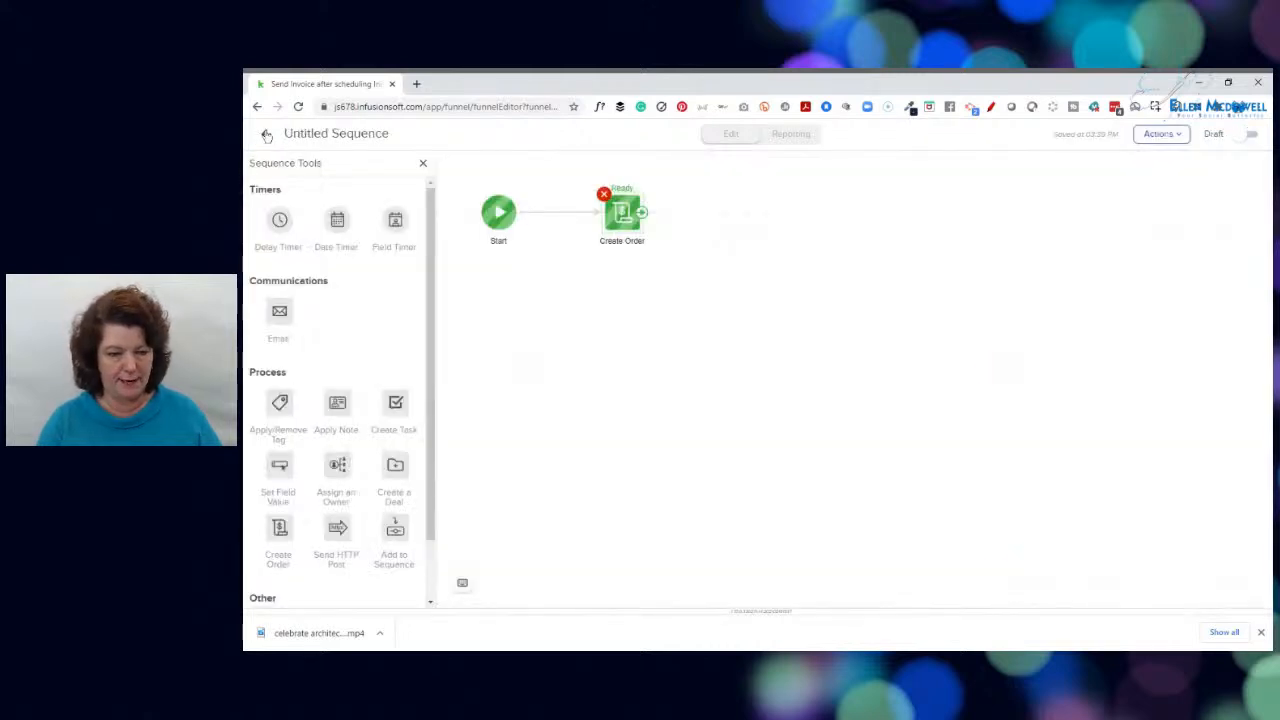
Rename the Create Order process to "Creates an email ith the payable invoice"
left_click(618, 244)
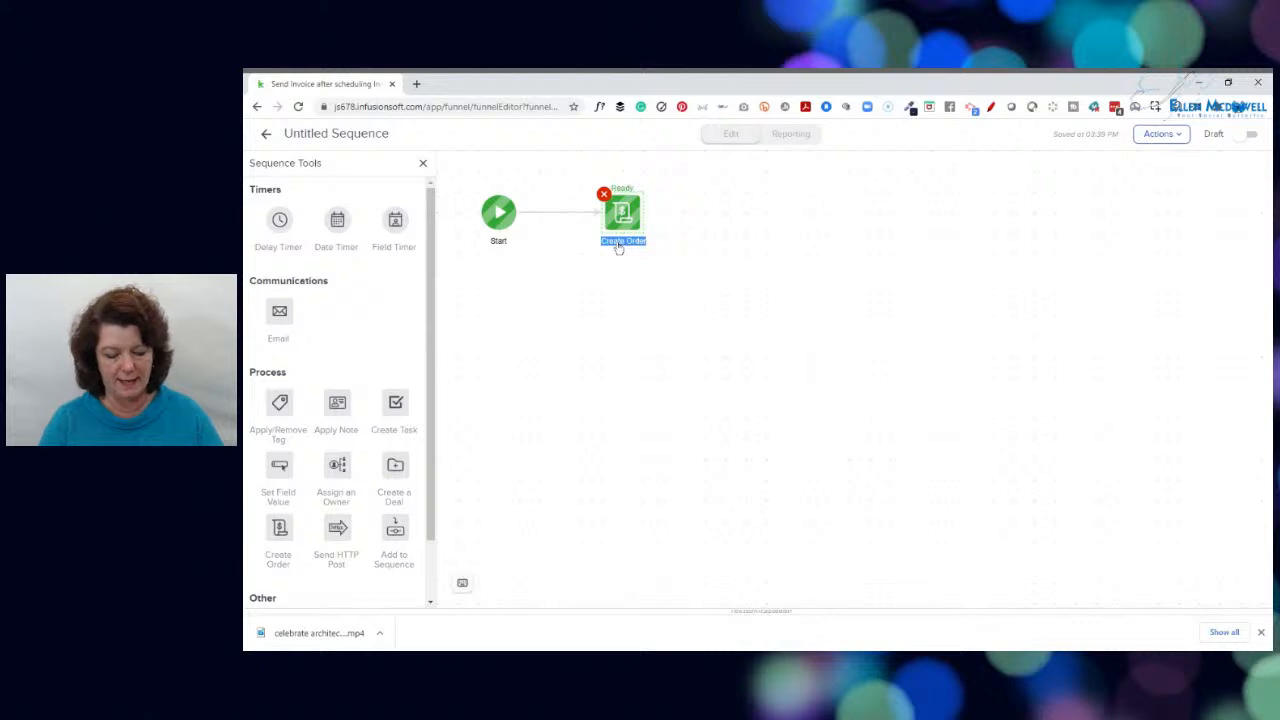
key("BackSpace")
type("Creates an")
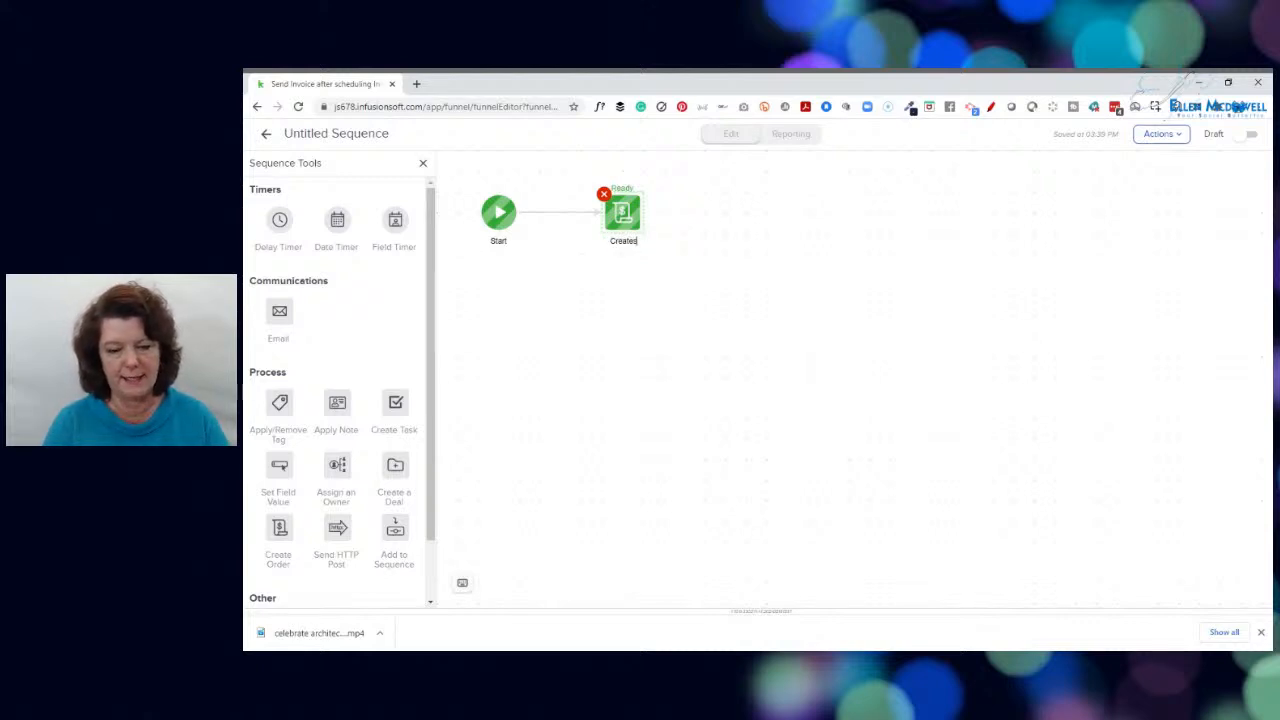
type("ail if")
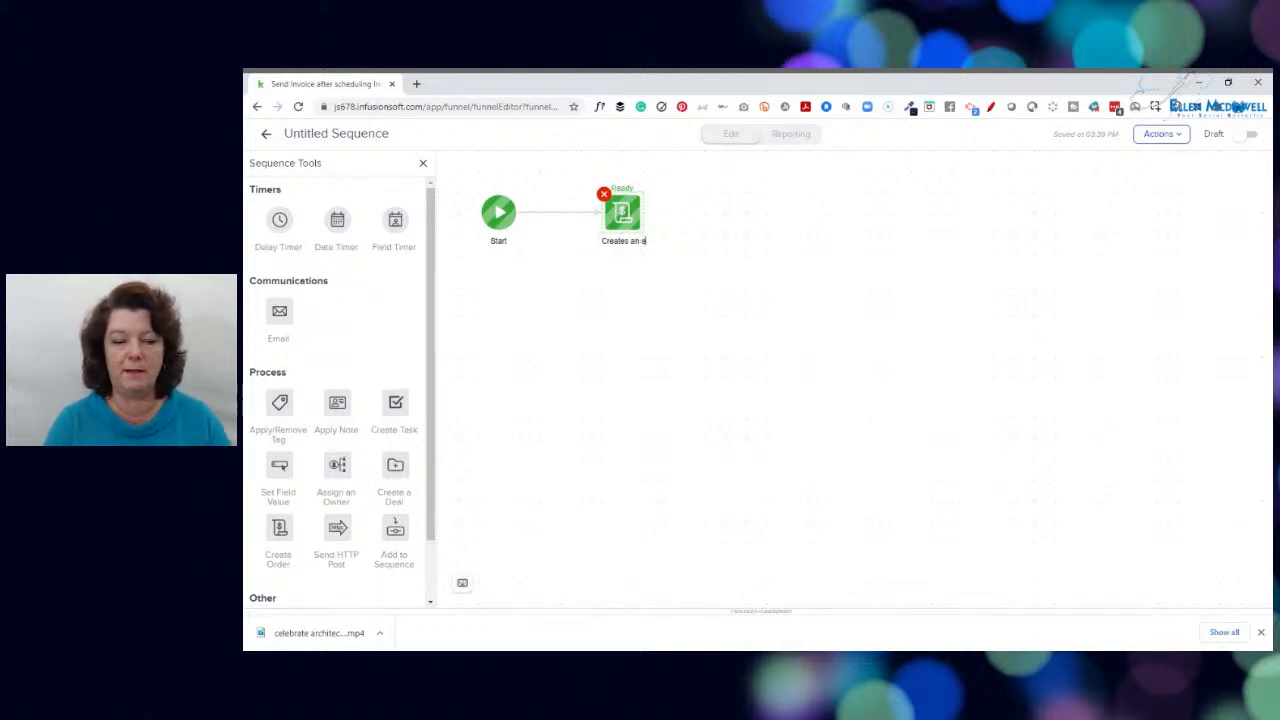
type(" the")
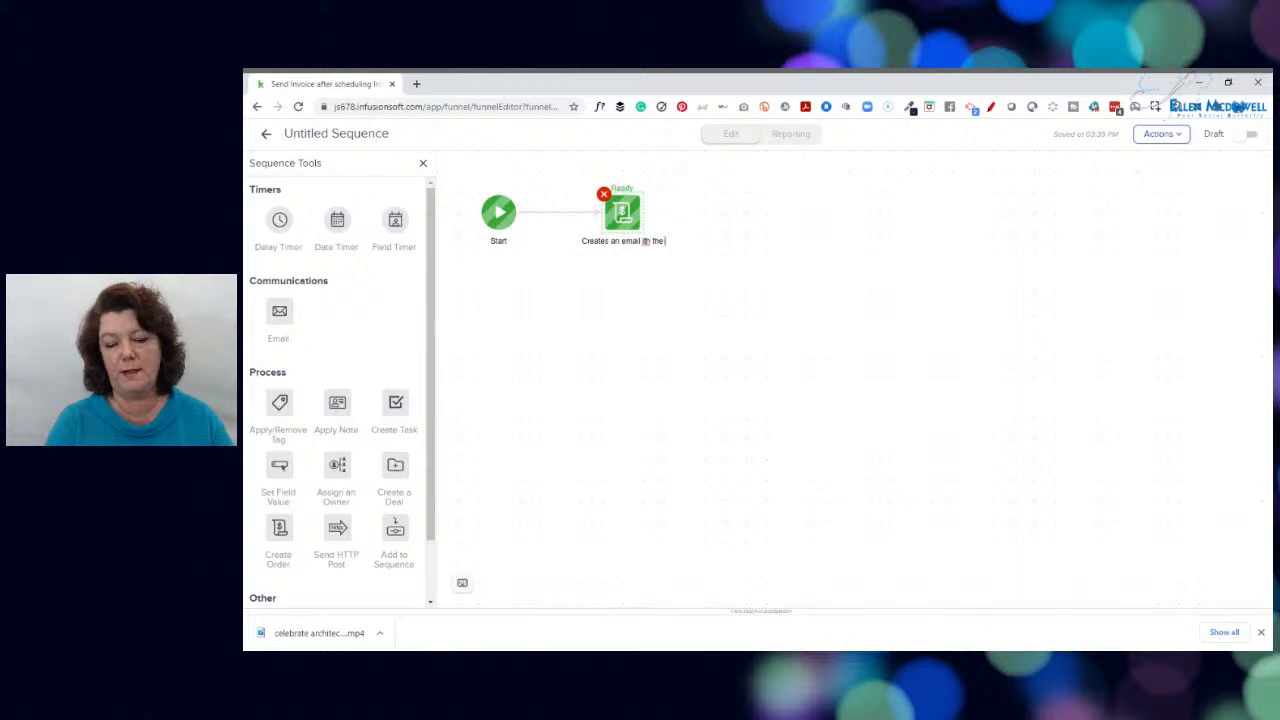
type(" payable in")
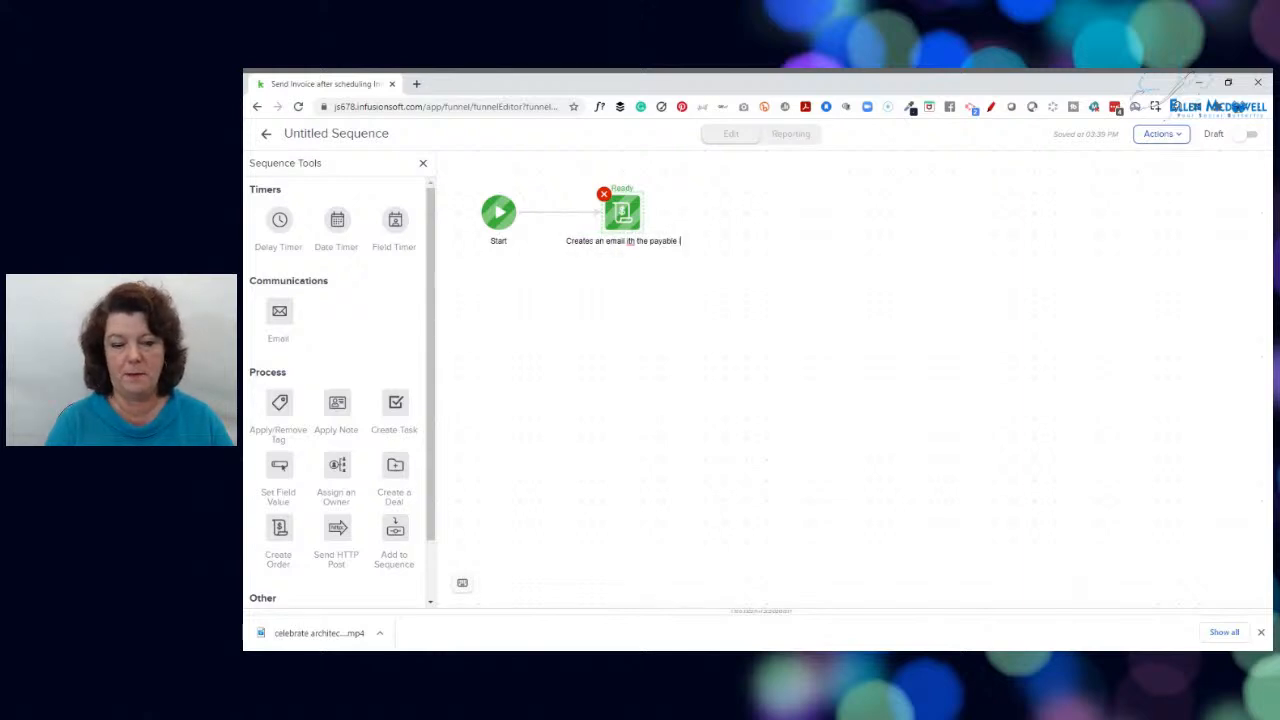
type("voice")
left_click(617, 242)
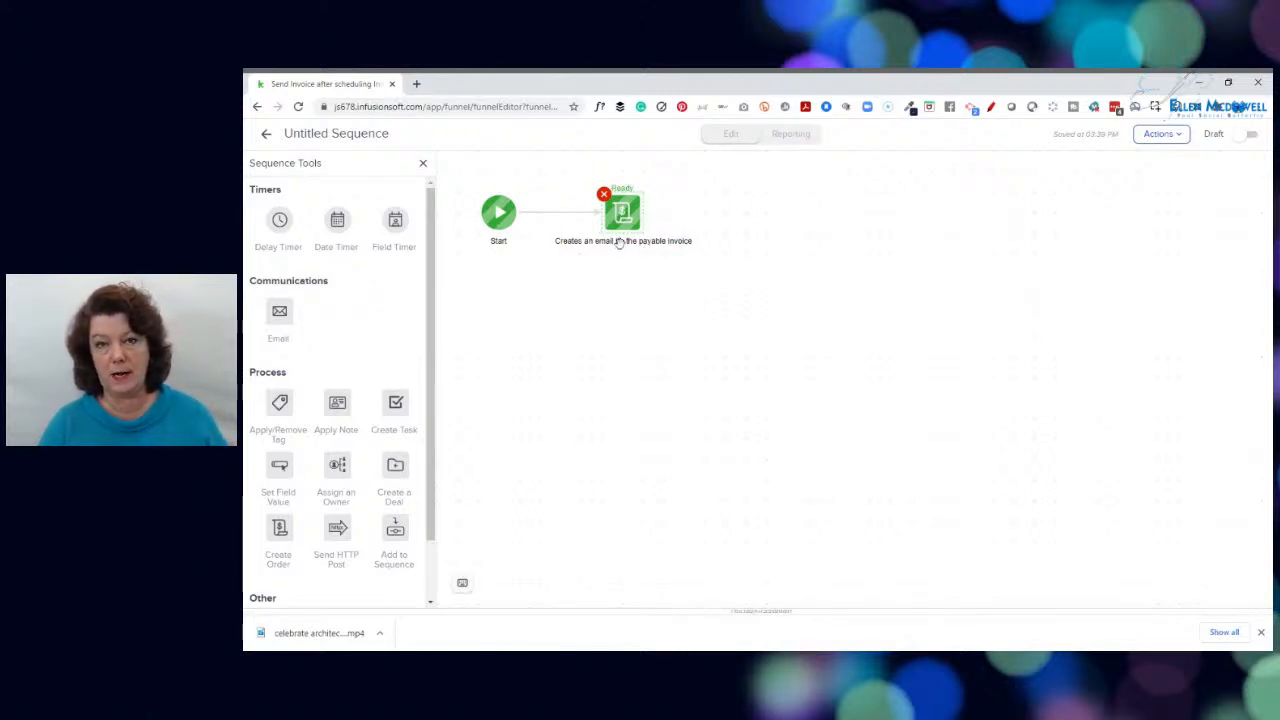
Mark the sequence as Ready and rename it "Creating an email with a Payable Invoice - IDC"
left_click(1248, 136)
left_click(1160, 133)
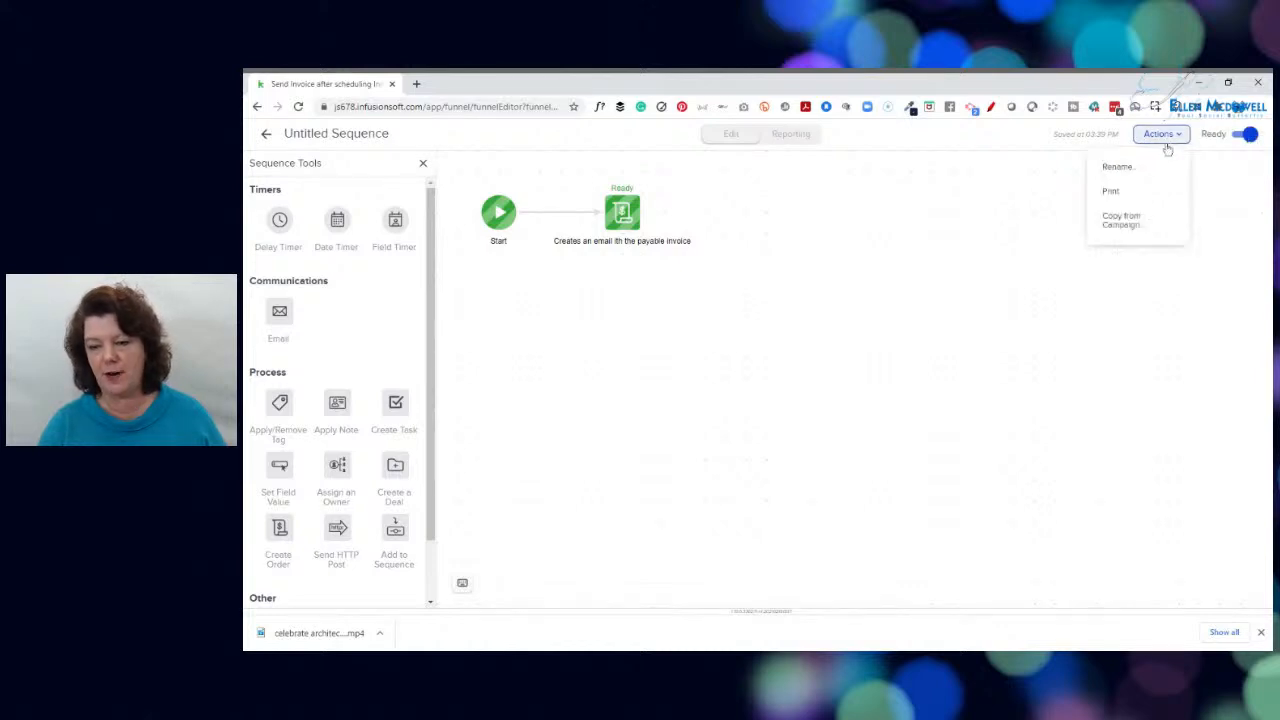
left_click(1110, 167)
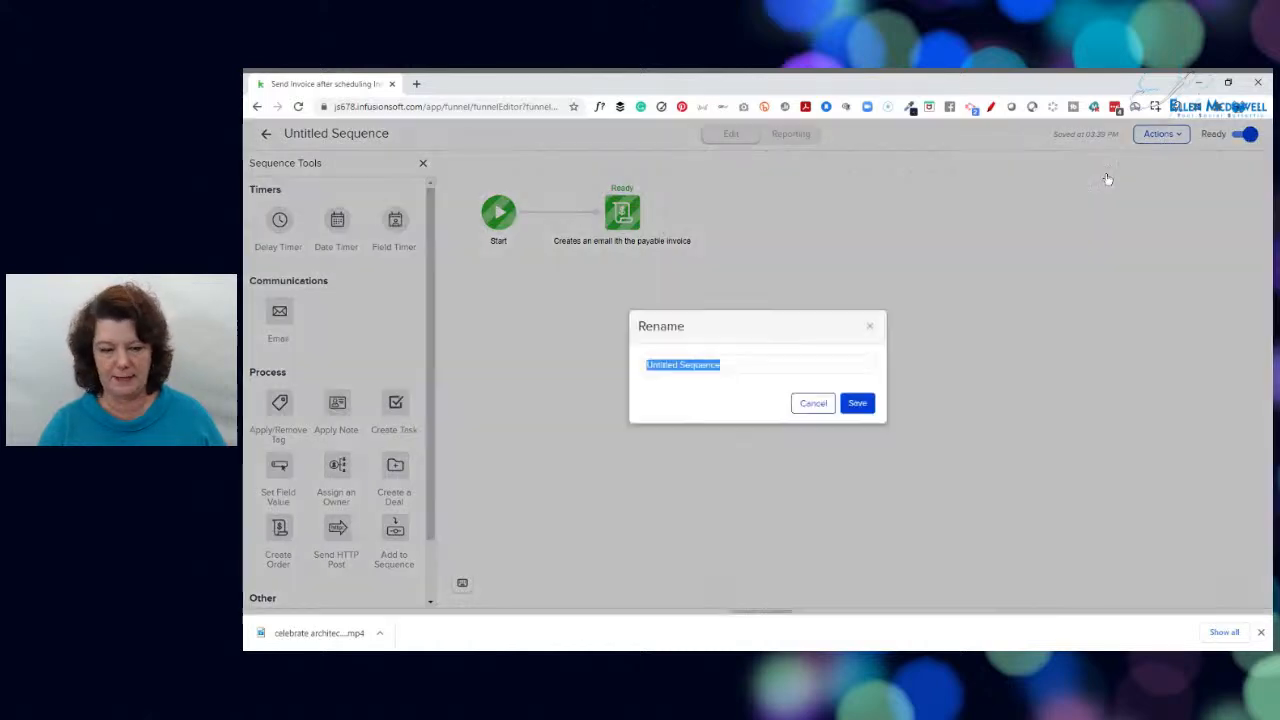
type("Crea")
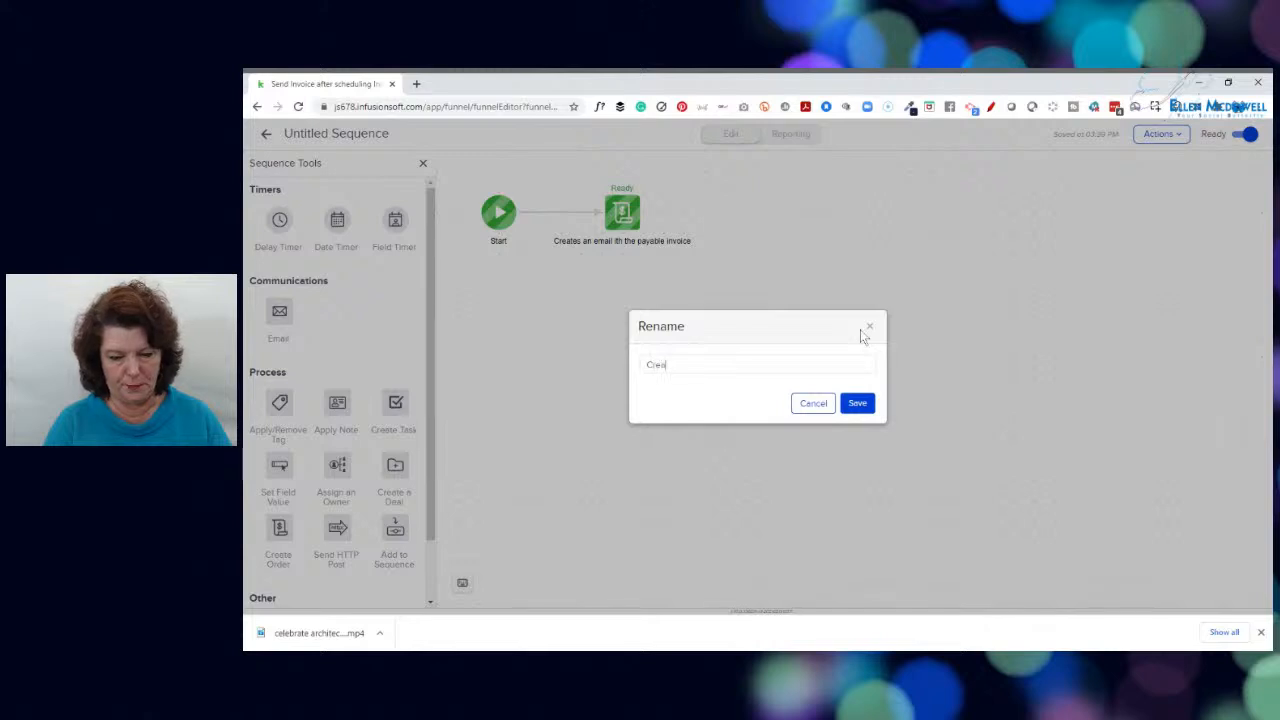
type("ting an email")
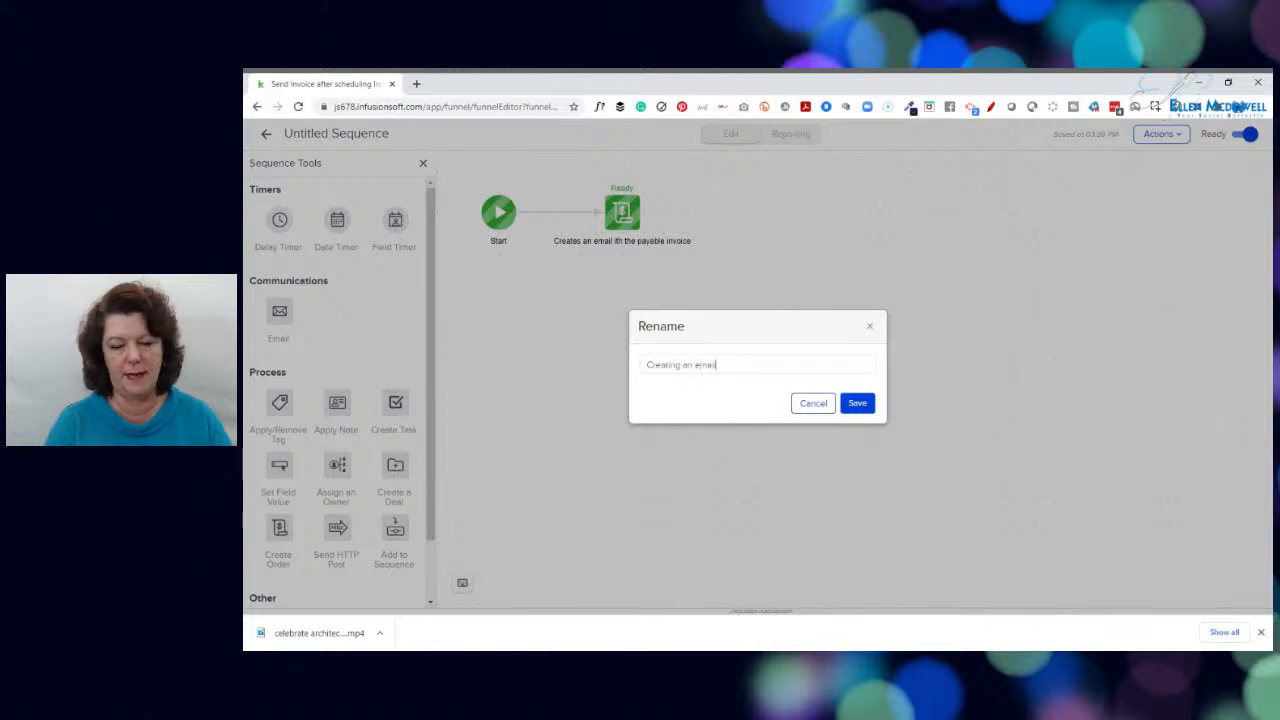
type(" with a Paya")
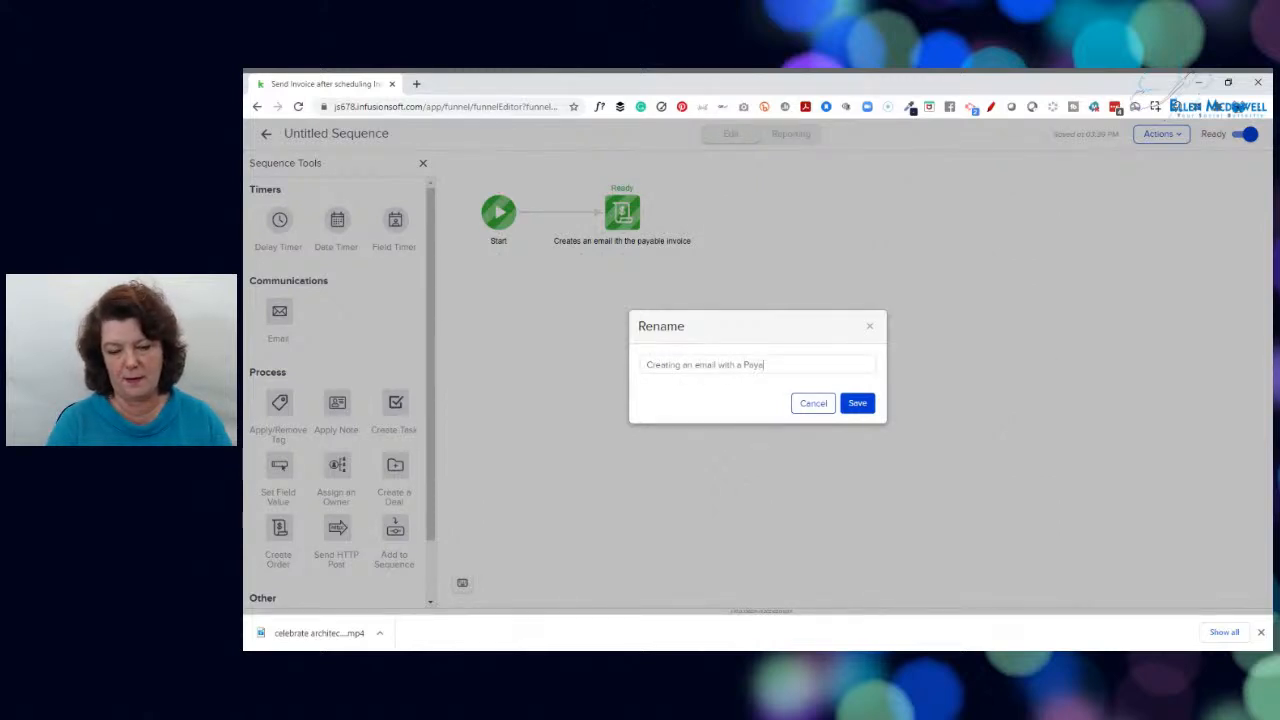
type("ble Invoi")
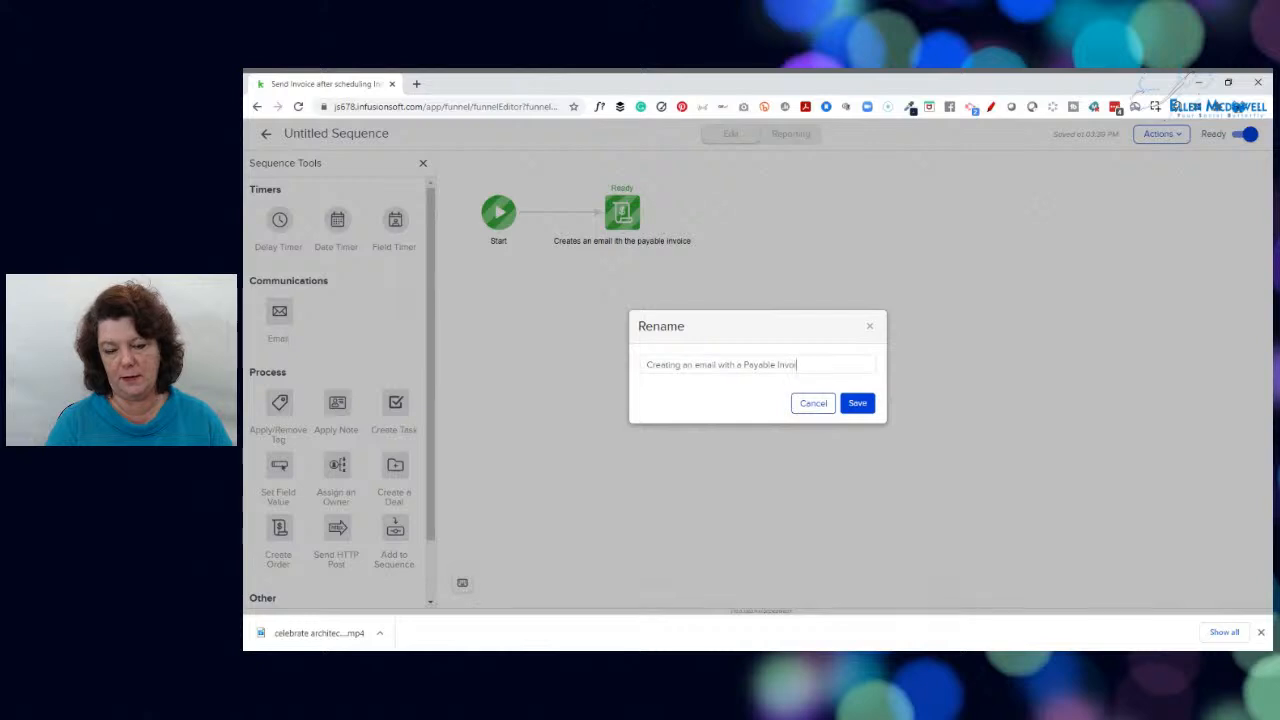
type("ce - ID")
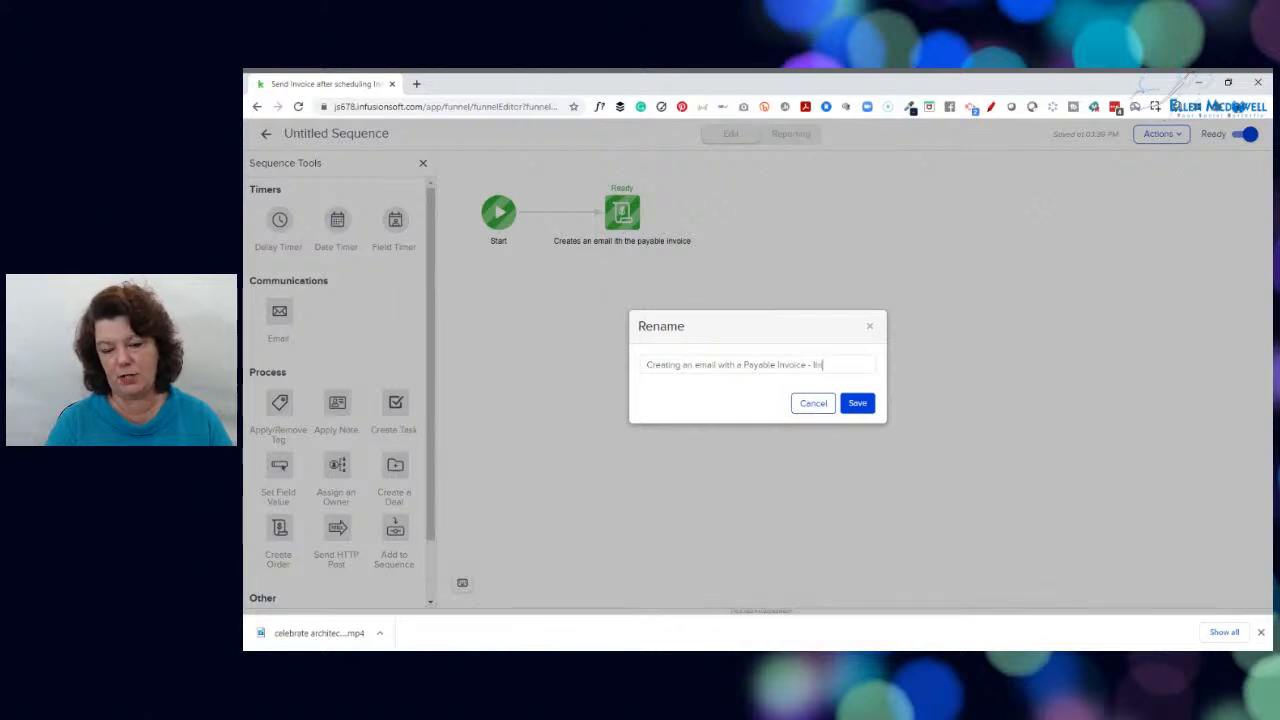
type("S")
type("C")
left_click(858, 403)
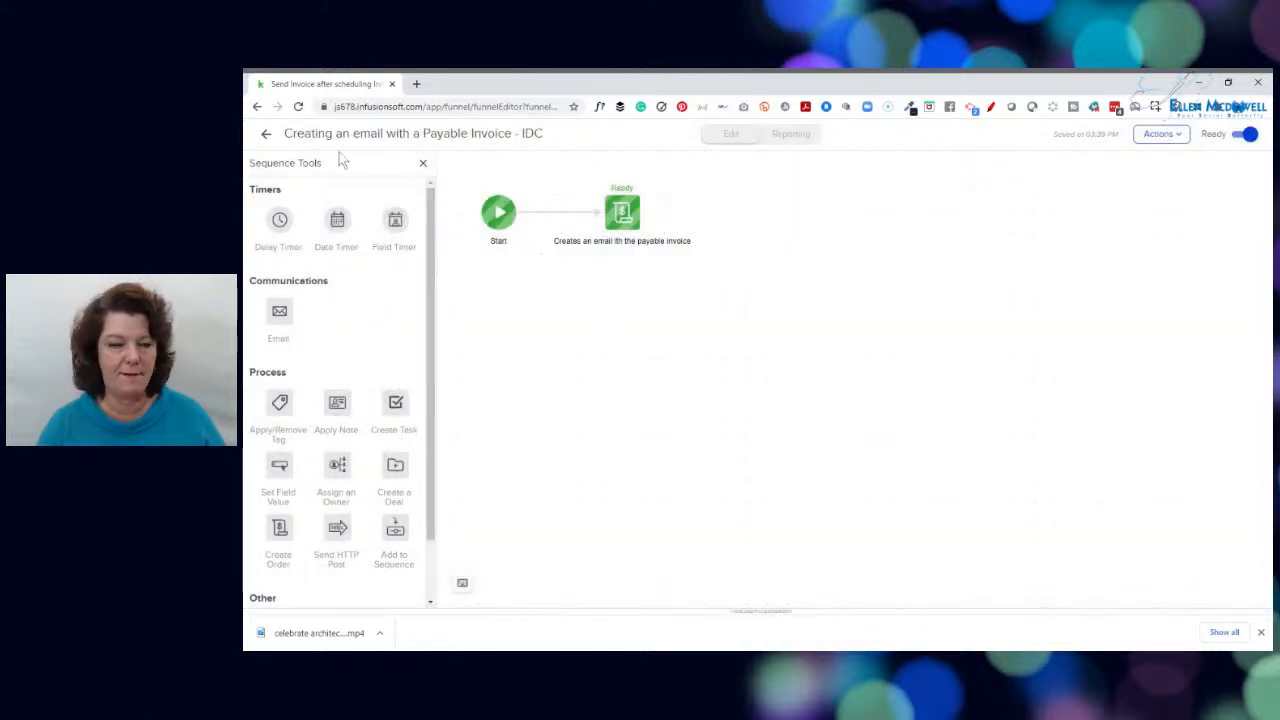
Return to the campaign canvas and publish the "Send Invoice after scheduling Initial Design Consult" campaign through its checklist
left_click(266, 133)
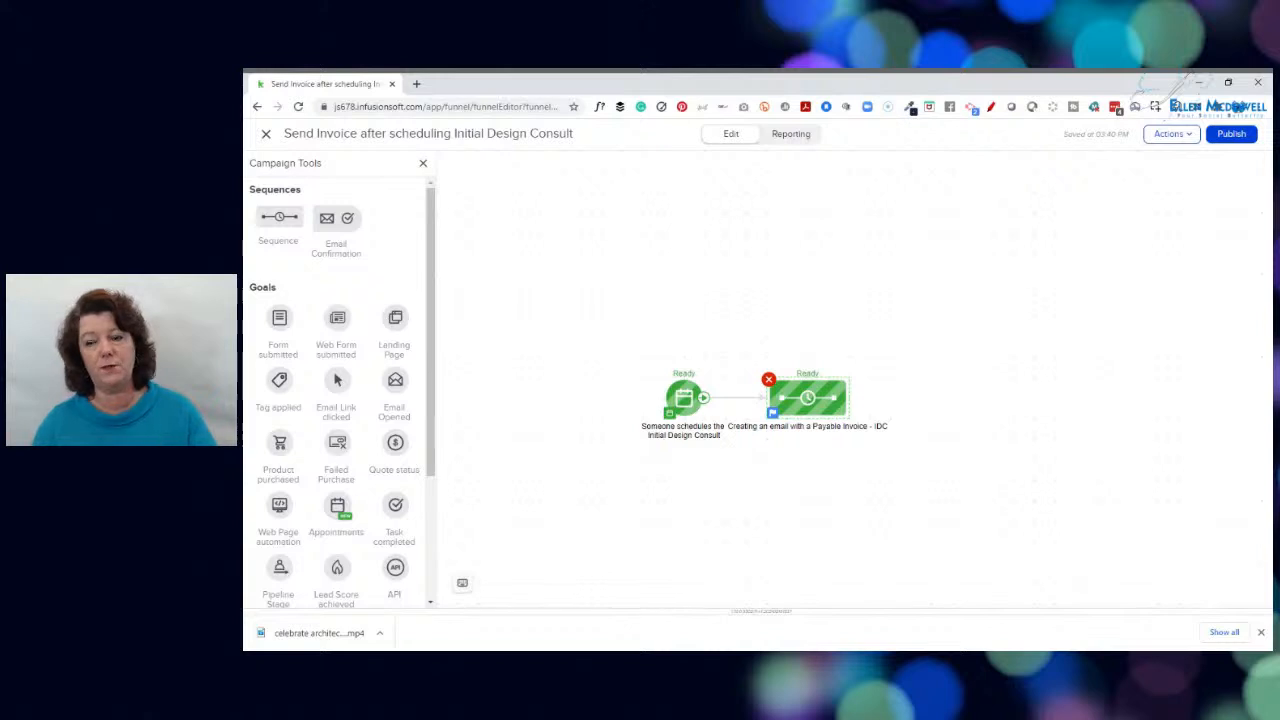
left_click(1236, 137)
left_click(1236, 137)
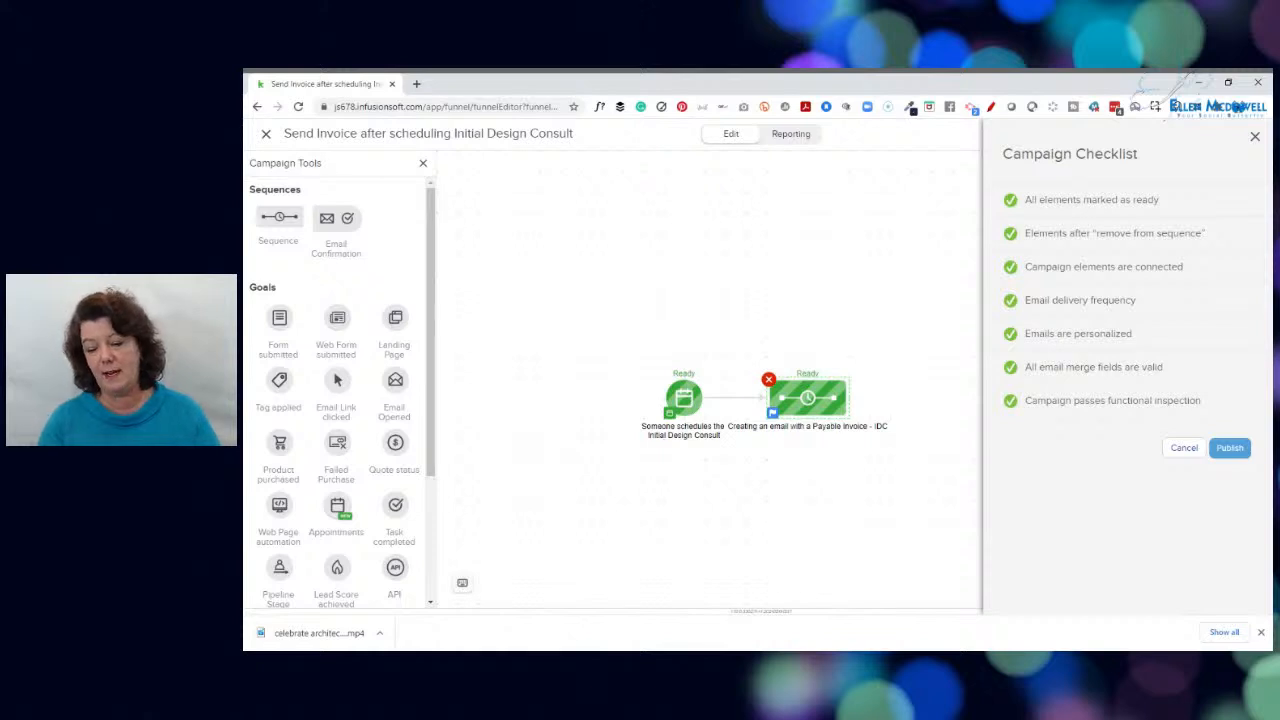
left_click(1230, 448)
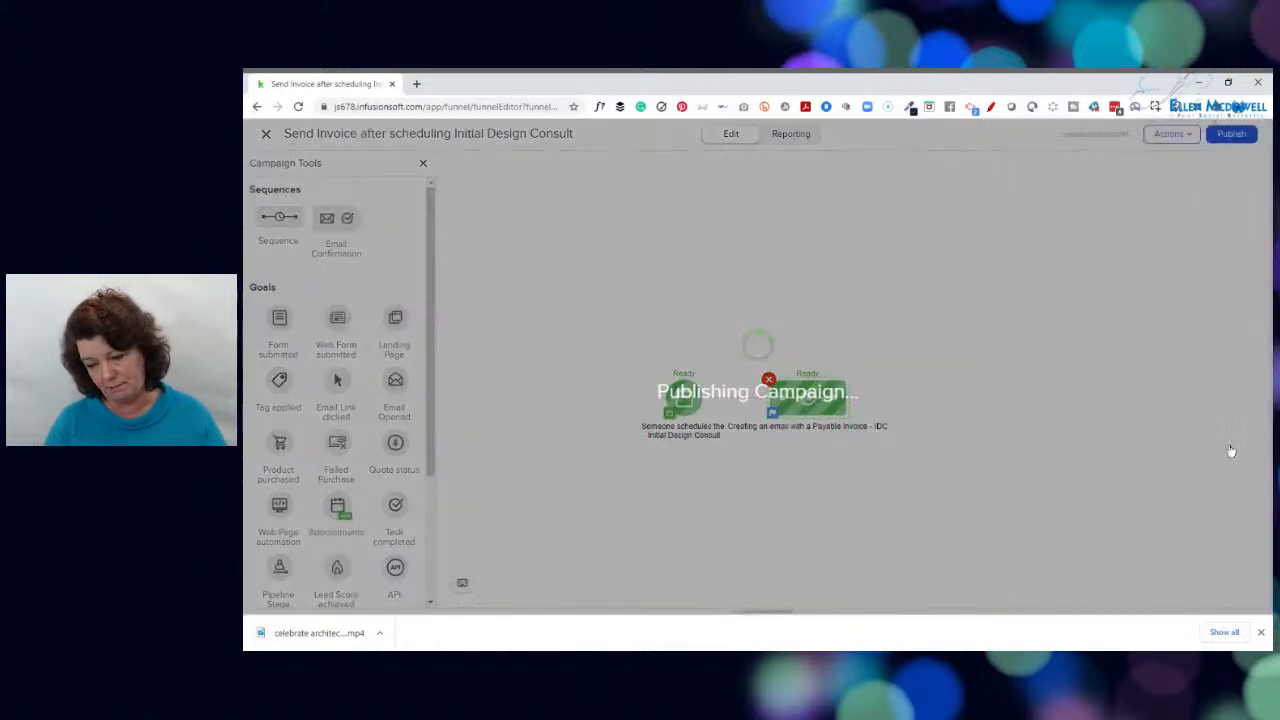